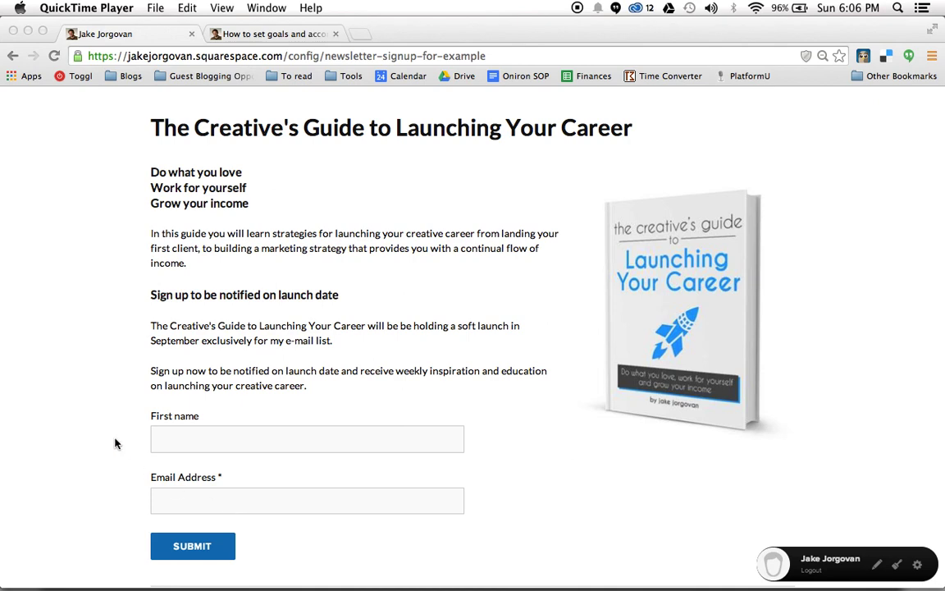
View the blog post's sidebar signup example, and open the "Newsletter Signup for example" page in the site manager
{"action": "left_click", "coordinate": [274, 36]}
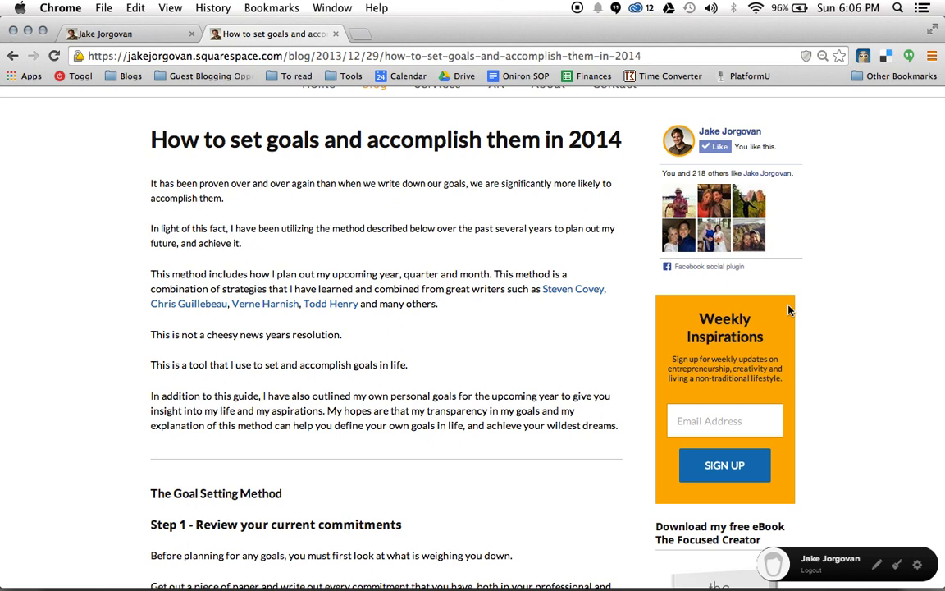
{"action": "left_click", "coordinate": [146, 35]}
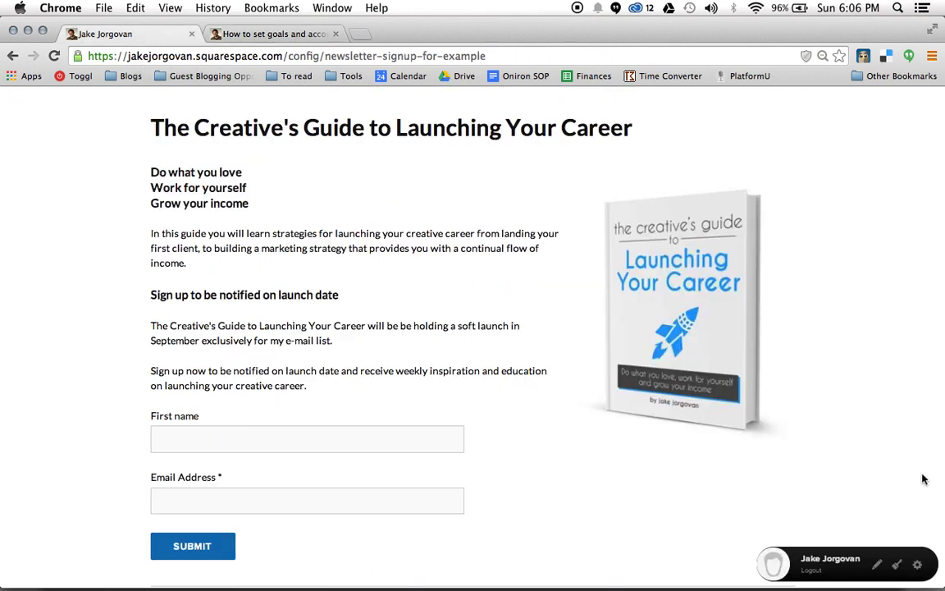
{"action": "left_click", "coordinate": [917, 566]}
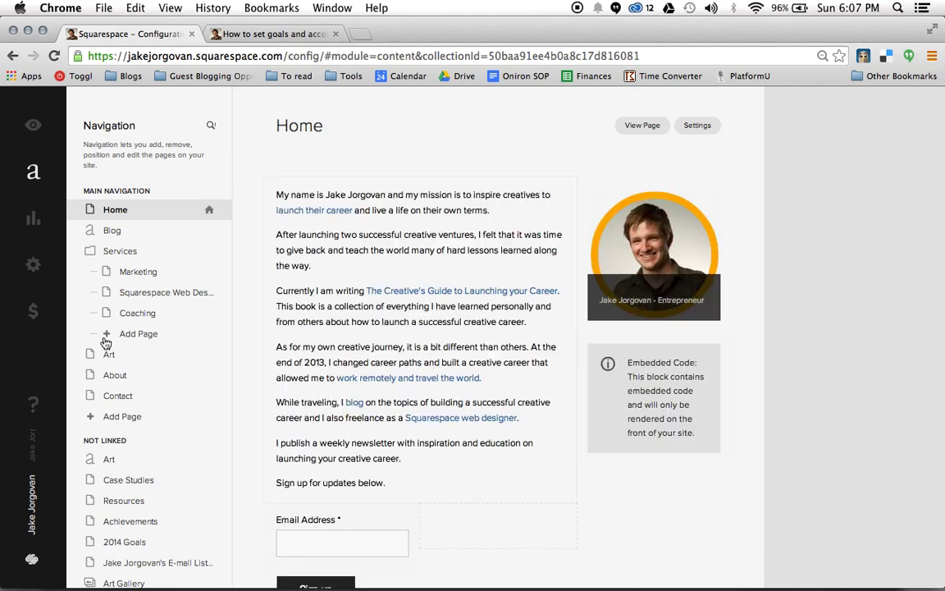
{"action": "scroll", "coordinate": [90, 344], "scroll_direction": "down", "scroll_amount": 8}
{"action": "scroll", "coordinate": [164, 306], "scroll_direction": "down", "scroll_amount": 10}
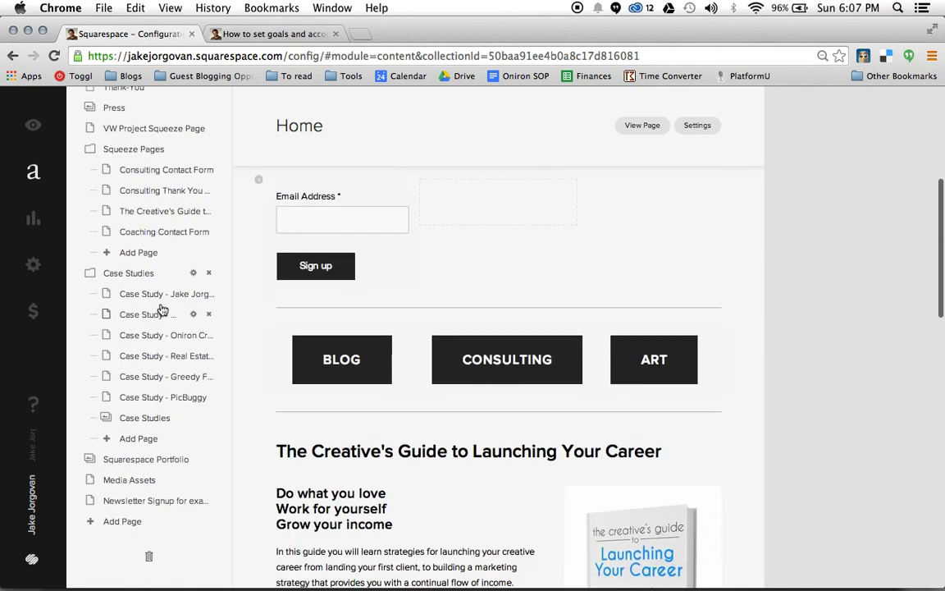
{"action": "left_click", "coordinate": [144, 502]}
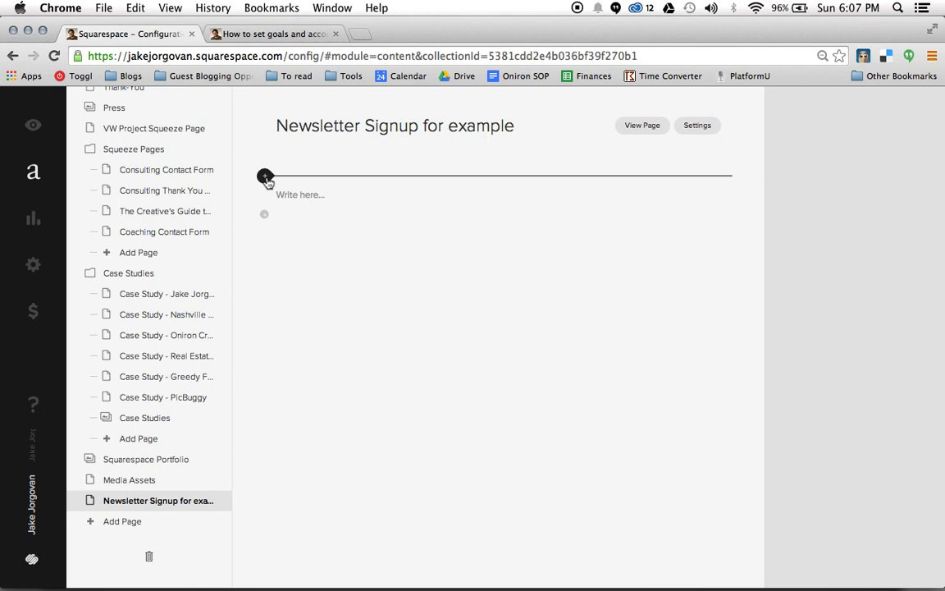
Insert a Form block at the start of the empty newsletter signup page
{"action": "left_click", "coordinate": [265, 177]}
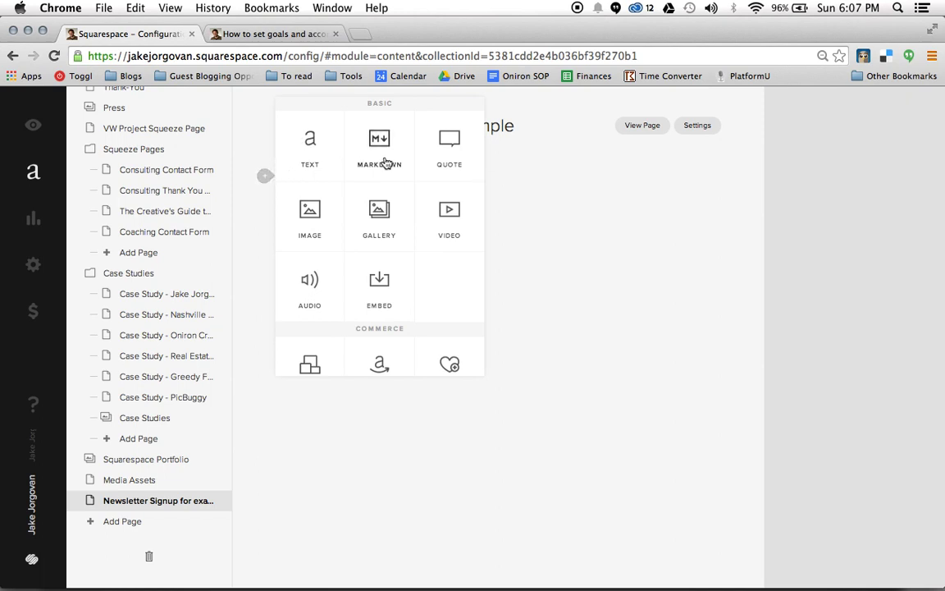
{"action": "scroll", "coordinate": [333, 190], "scroll_direction": "down", "scroll_amount": 5}
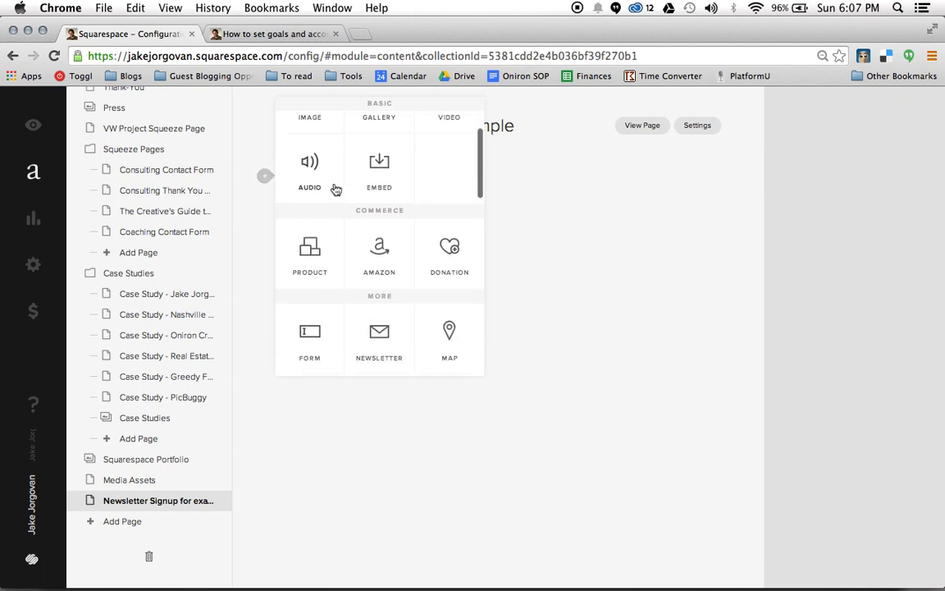
{"action": "scroll", "coordinate": [333, 189], "scroll_direction": "down", "scroll_amount": 3}
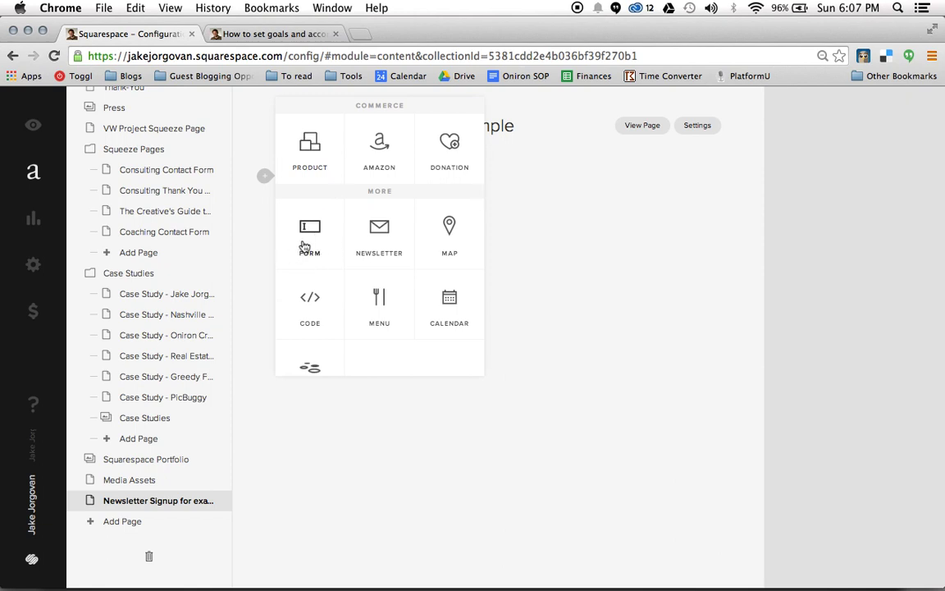
{"action": "left_click", "coordinate": [308, 238]}
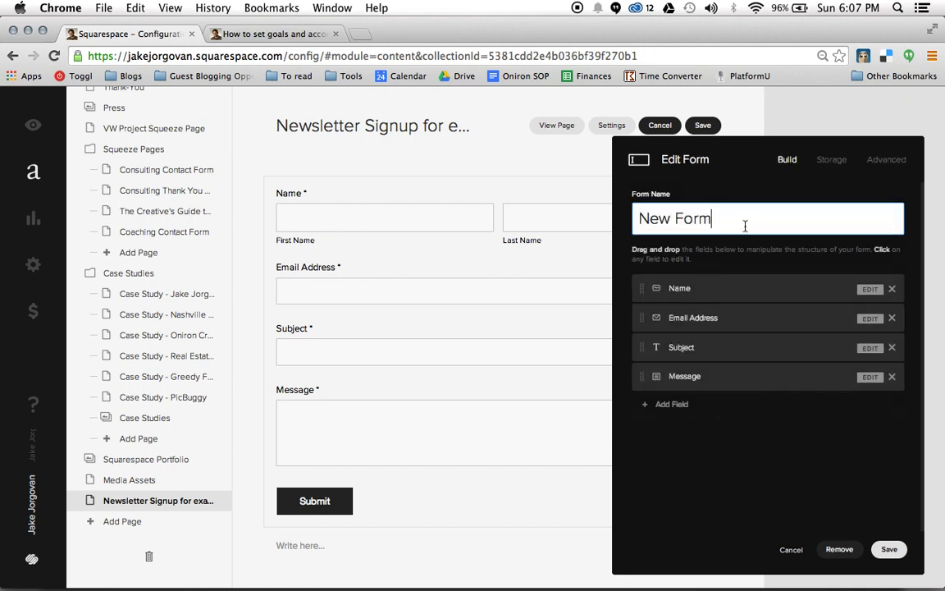
Remove the Subject, Message and Name fields from the form, keeping only Email Address
{"action": "left_click", "coordinate": [894, 348]}
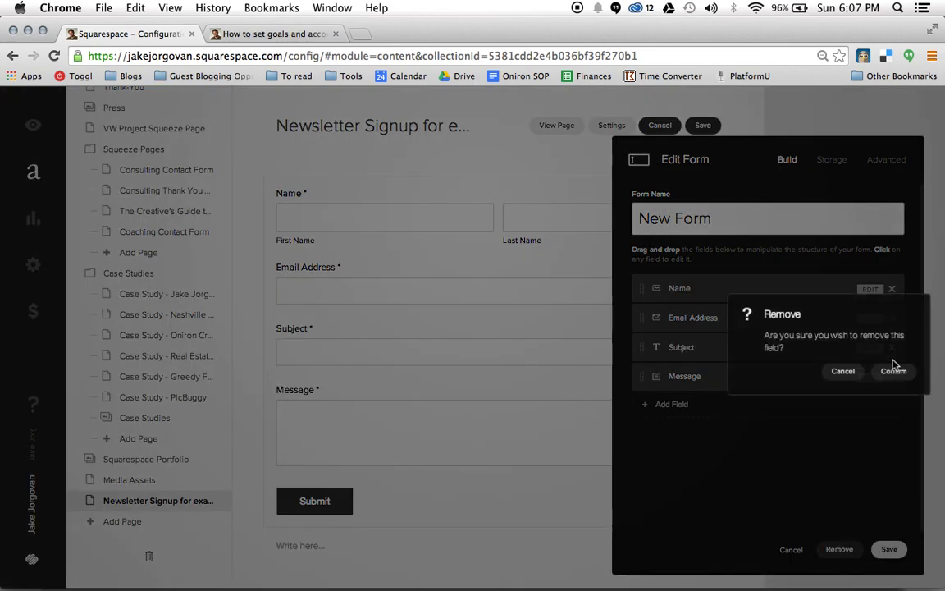
{"action": "left_click", "coordinate": [846, 373]}
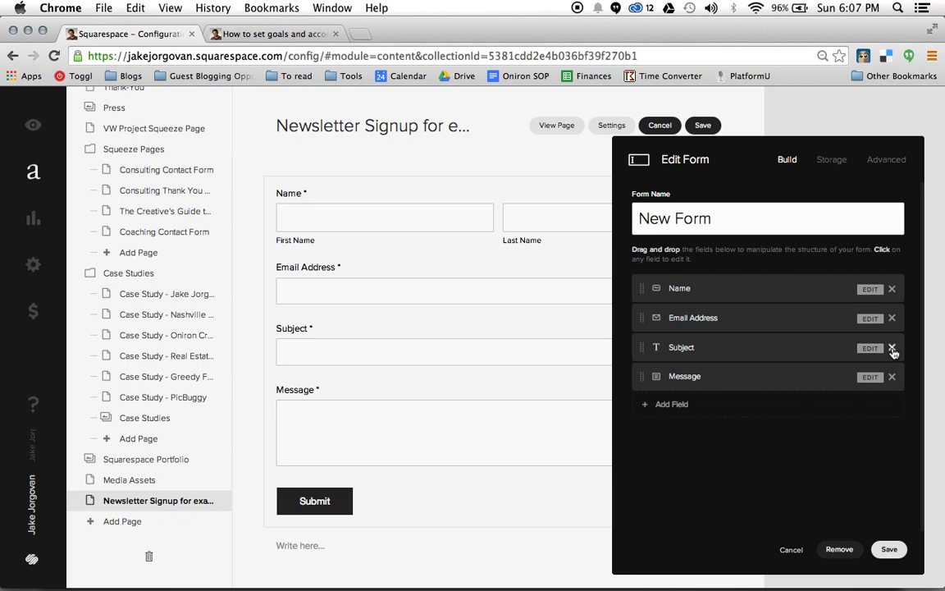
{"action": "left_click", "coordinate": [893, 349]}
{"action": "left_click", "coordinate": [893, 373]}
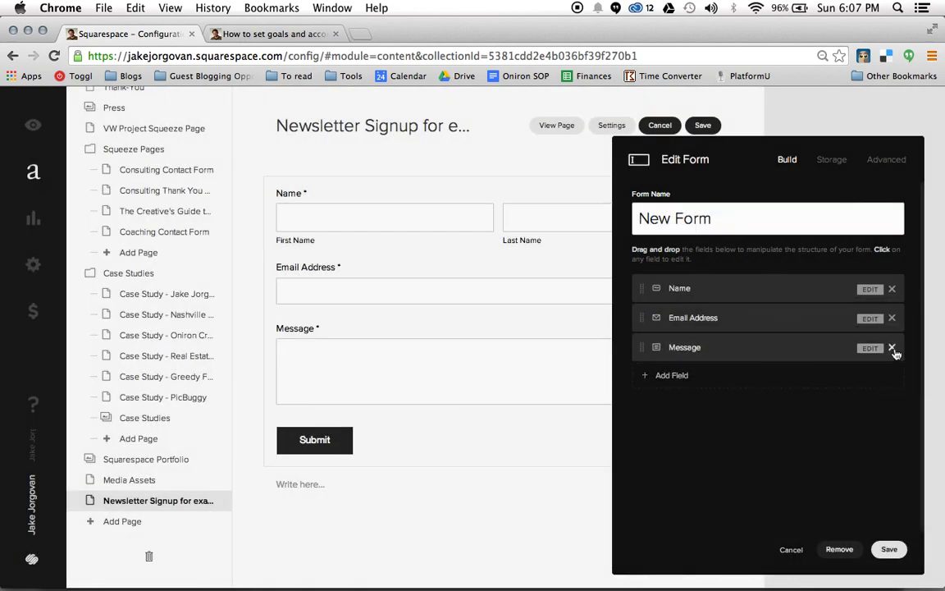
{"action": "left_click", "coordinate": [892, 349]}
{"action": "left_click", "coordinate": [894, 374]}
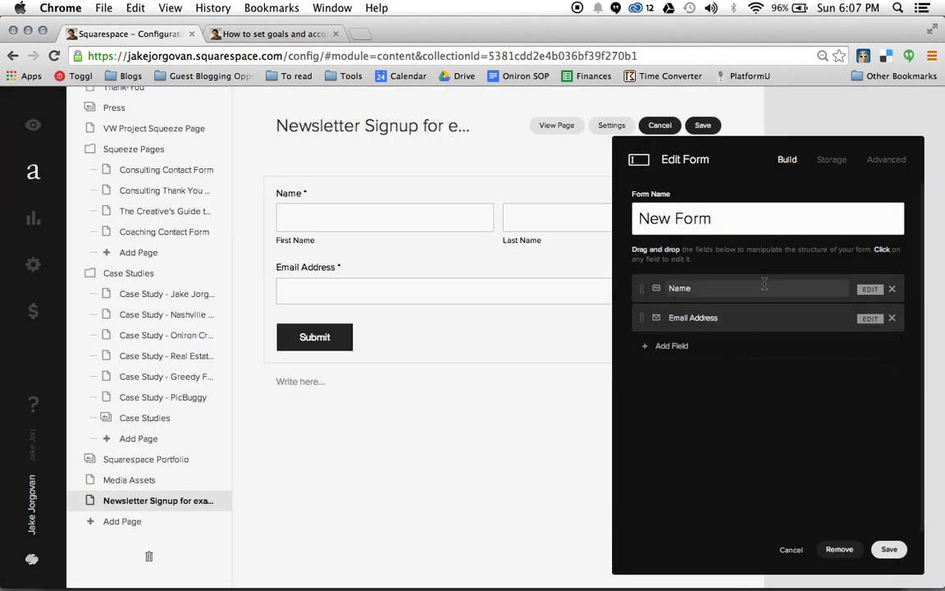
{"action": "left_click", "coordinate": [894, 289]}
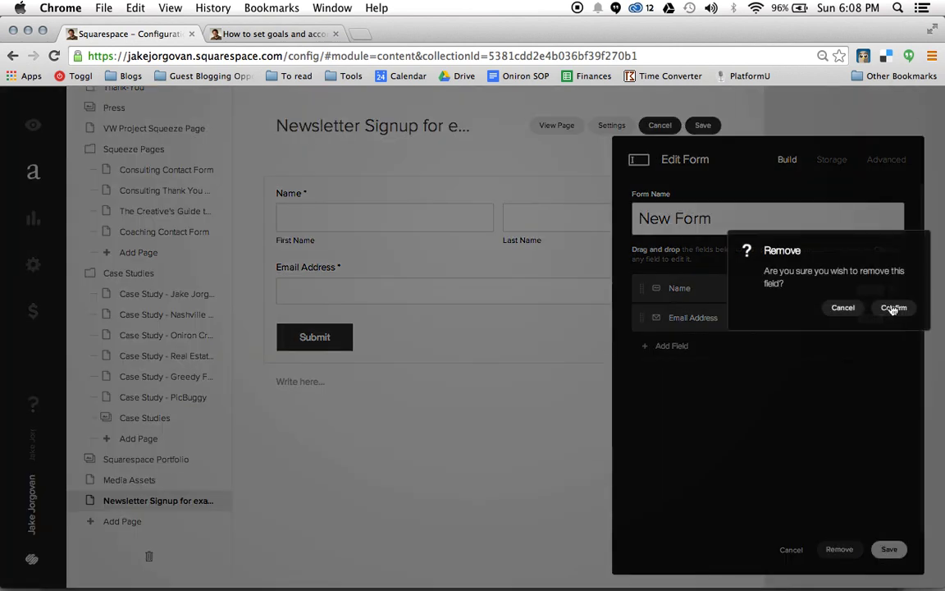
{"action": "left_click", "coordinate": [893, 309]}
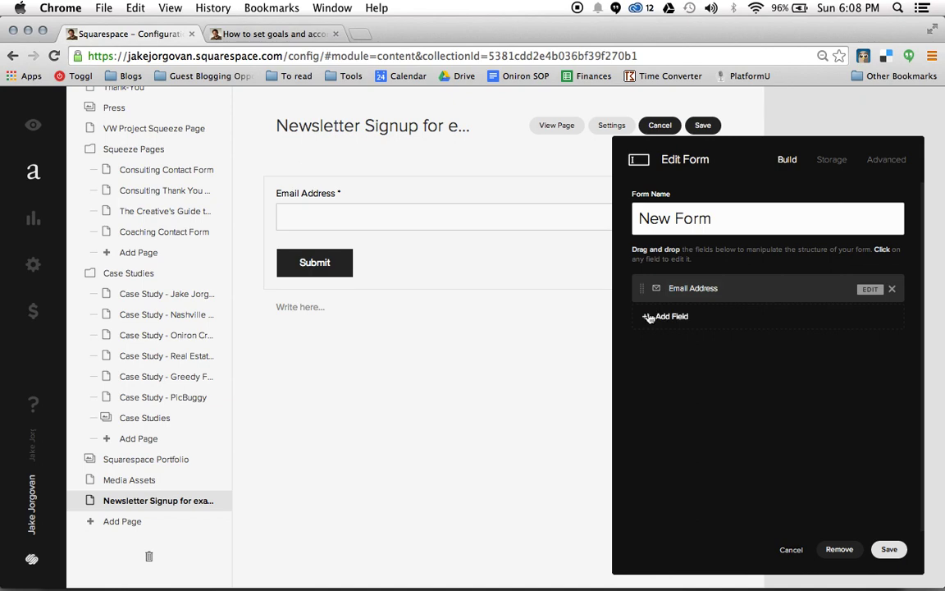
Add a text field labelled "First Name" to the form and place it above Email Address
{"action": "left_click", "coordinate": [649, 317]}
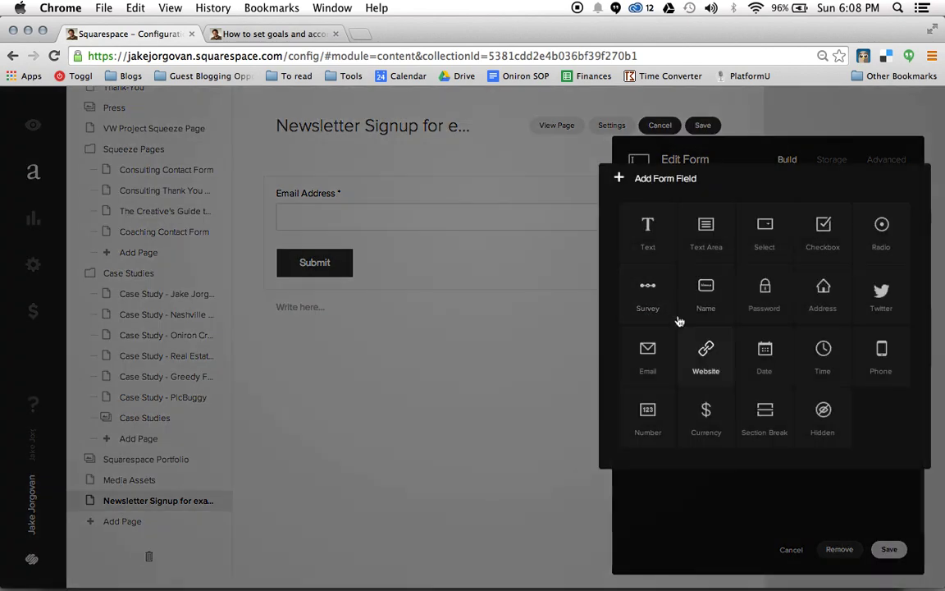
{"action": "left_click", "coordinate": [648, 257]}
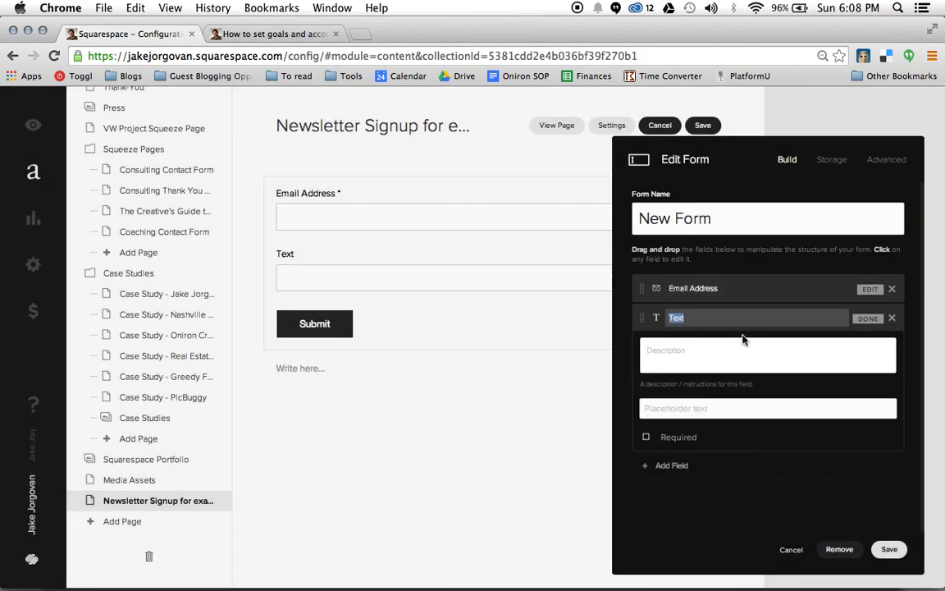
{"action": "type", "text": "First Name"}
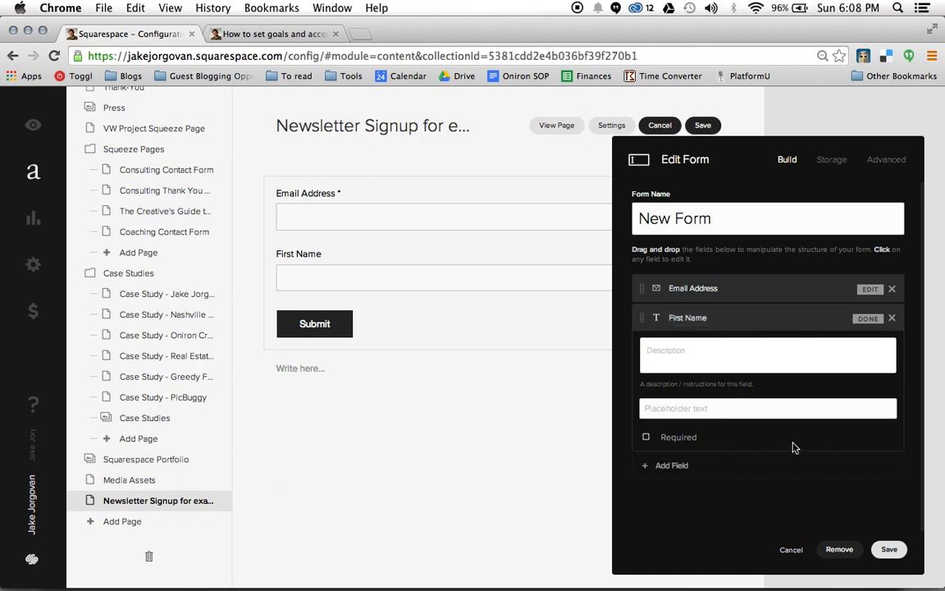
{"action": "left_click", "coordinate": [867, 318]}
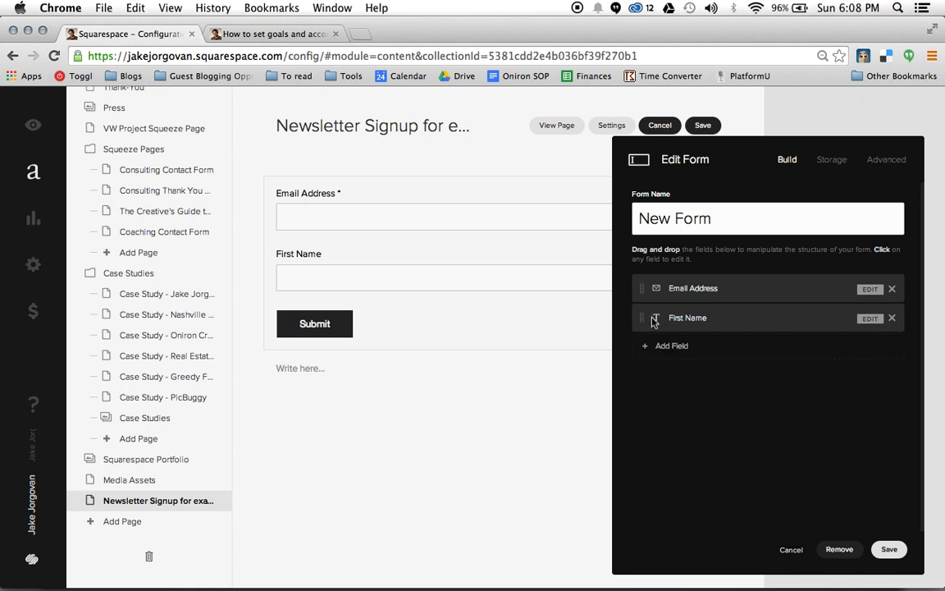
{"action": "left_click_drag", "start_coordinate": [643, 321], "coordinate": [641, 293]}
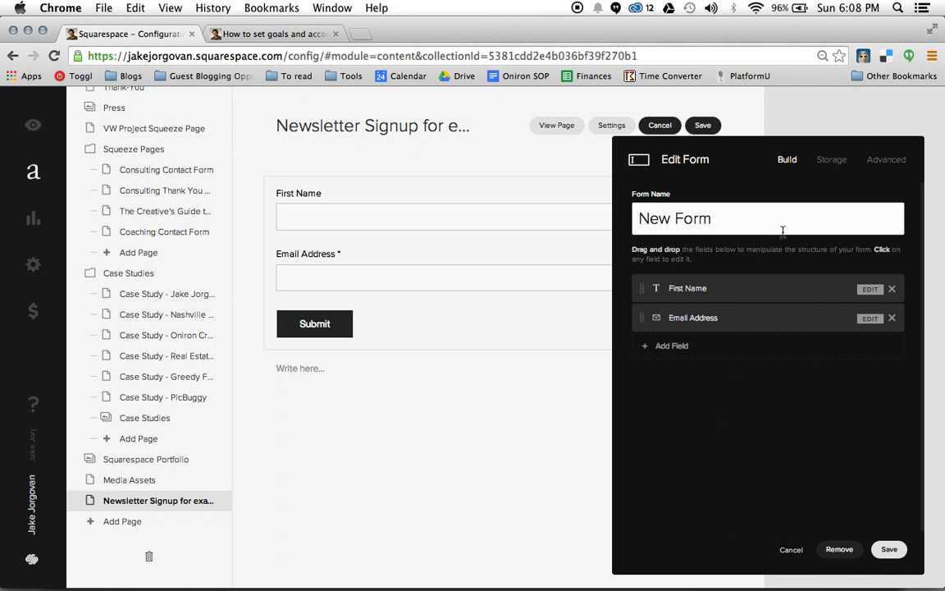
Name the form "Newsletter Test Form"
{"action": "triple_click", "coordinate": [635, 219]}
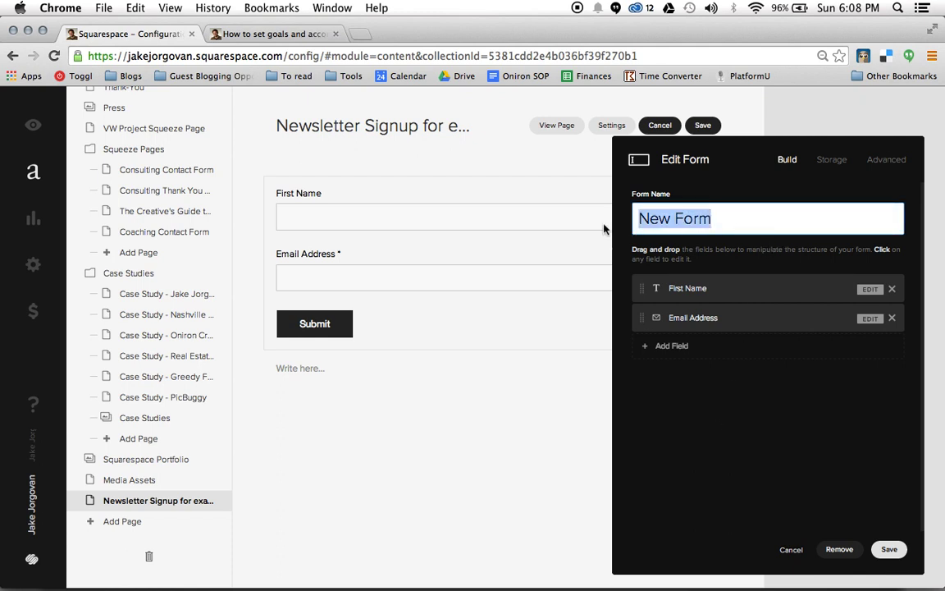
{"action": "type", "text": "Newsletter Te"}
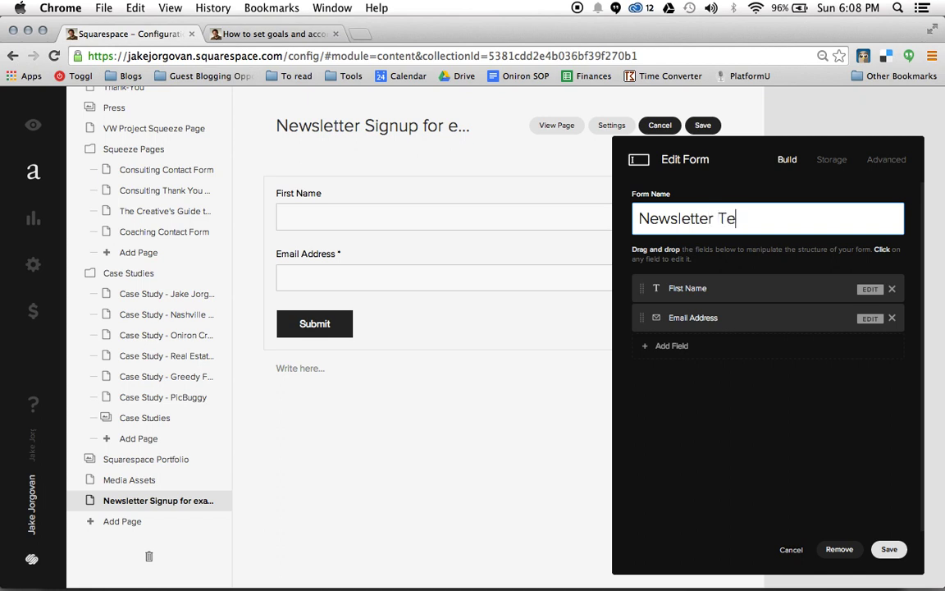
{"action": "type", "text": "st Form"}
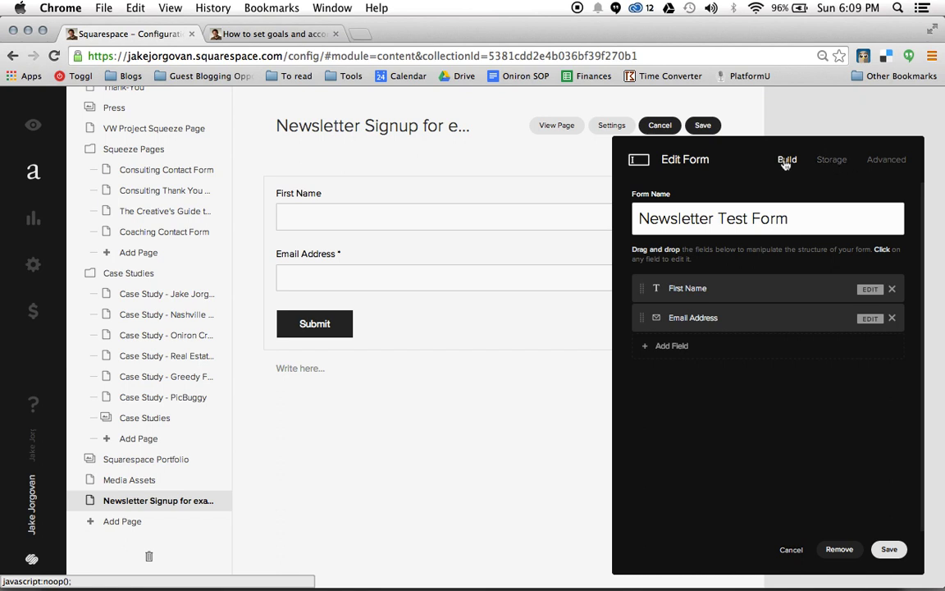
Connect the form's storage to Google Docs with the Gmail account and name the spreadsheet "Newsletter Test Form"
{"action": "left_click", "coordinate": [831, 164]}
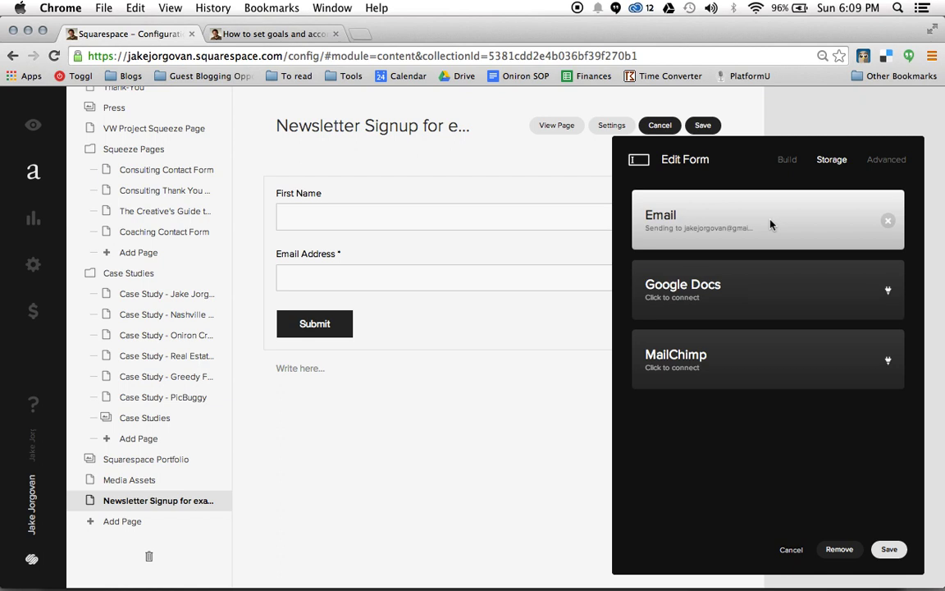
{"action": "left_click", "coordinate": [833, 285]}
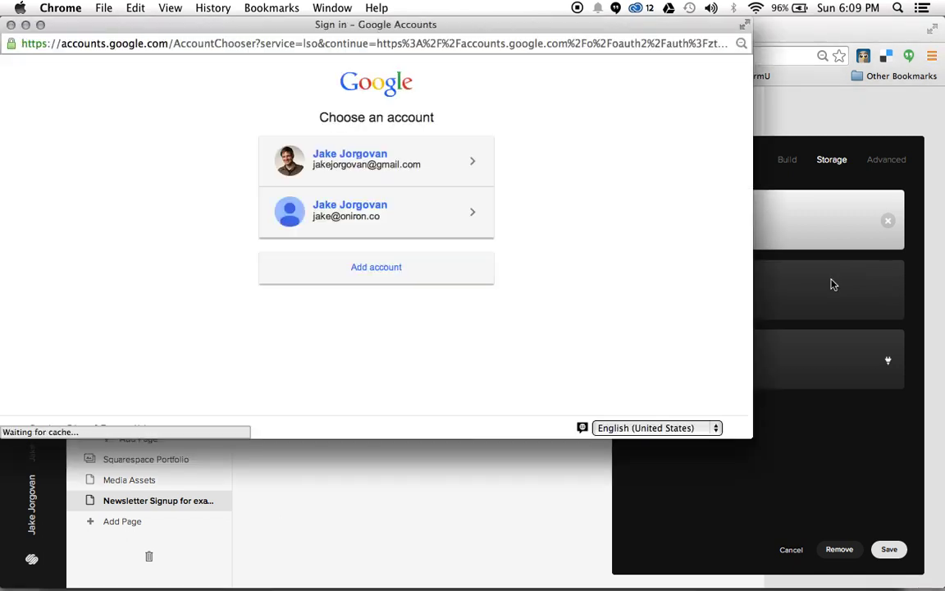
{"action": "left_click", "coordinate": [417, 165]}
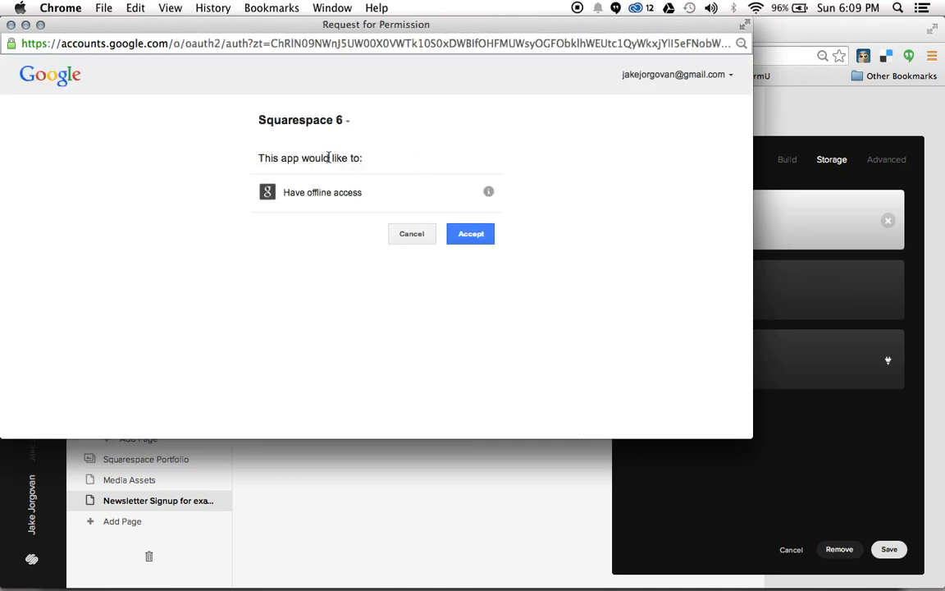
{"action": "left_click", "coordinate": [466, 234]}
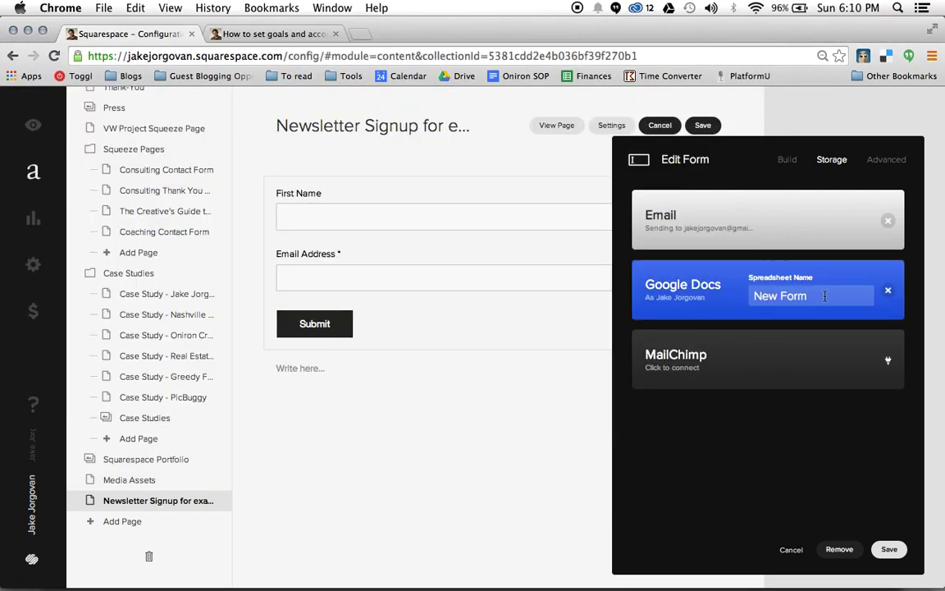
{"action": "left_click", "coordinate": [825, 296]}
{"action": "type", "text": "Newsletter Test Form"}
{"action": "left_click", "coordinate": [772, 421]}
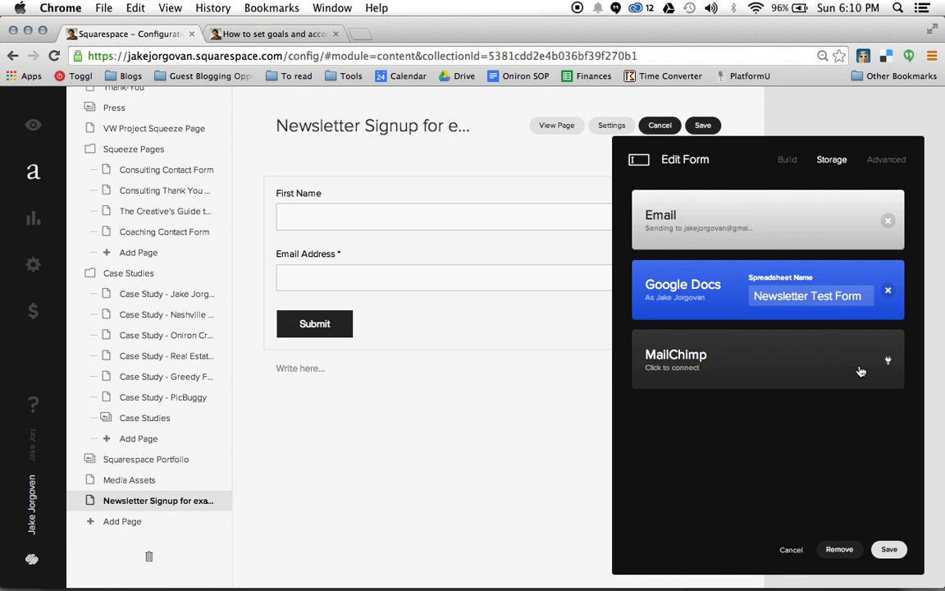
Connect the form's storage to MailChimp with the prefilled login and select the site owner's newsletter list
{"action": "left_click", "coordinate": [861, 372]}
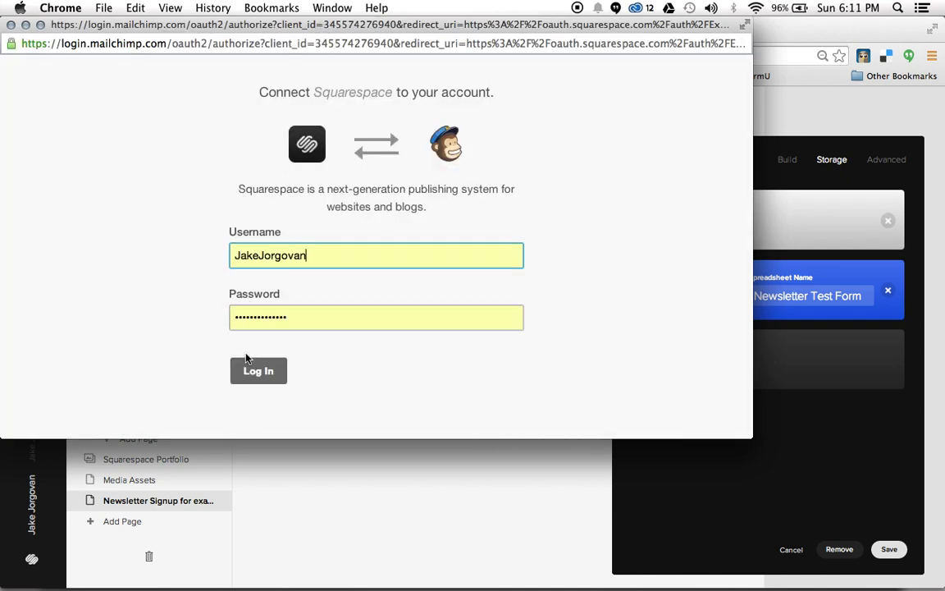
{"action": "left_click", "coordinate": [259, 372]}
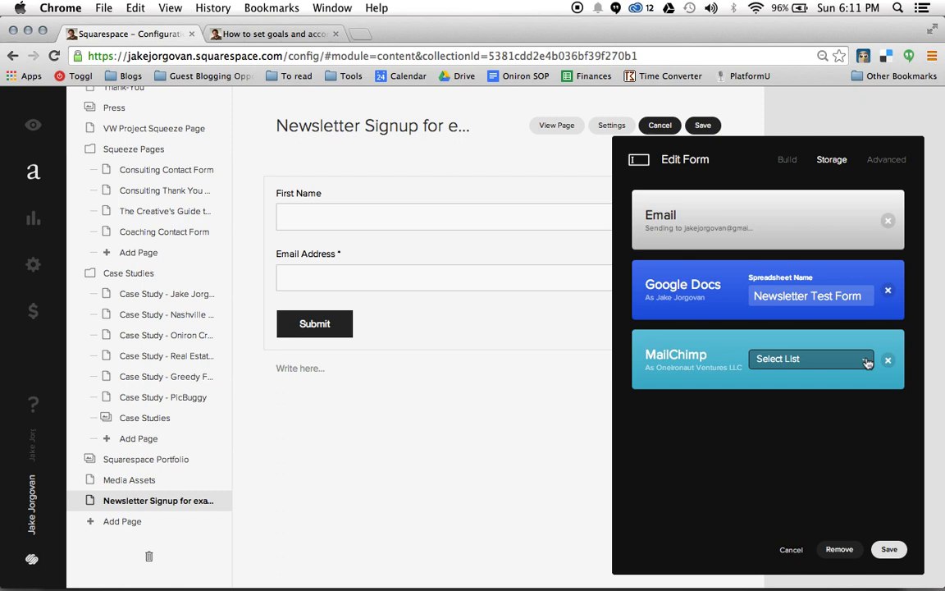
{"action": "left_click", "coordinate": [867, 363]}
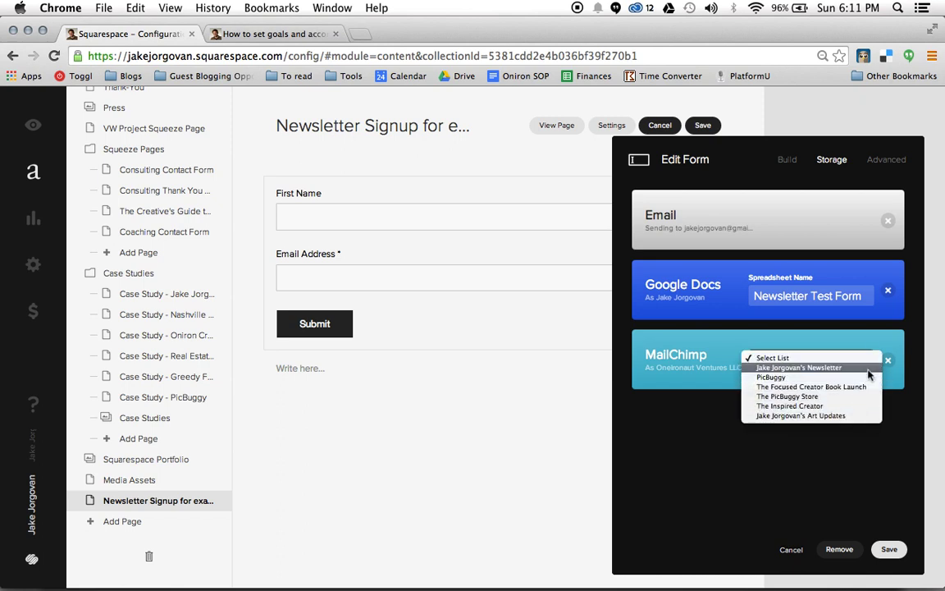
{"action": "left_click", "coordinate": [868, 370]}
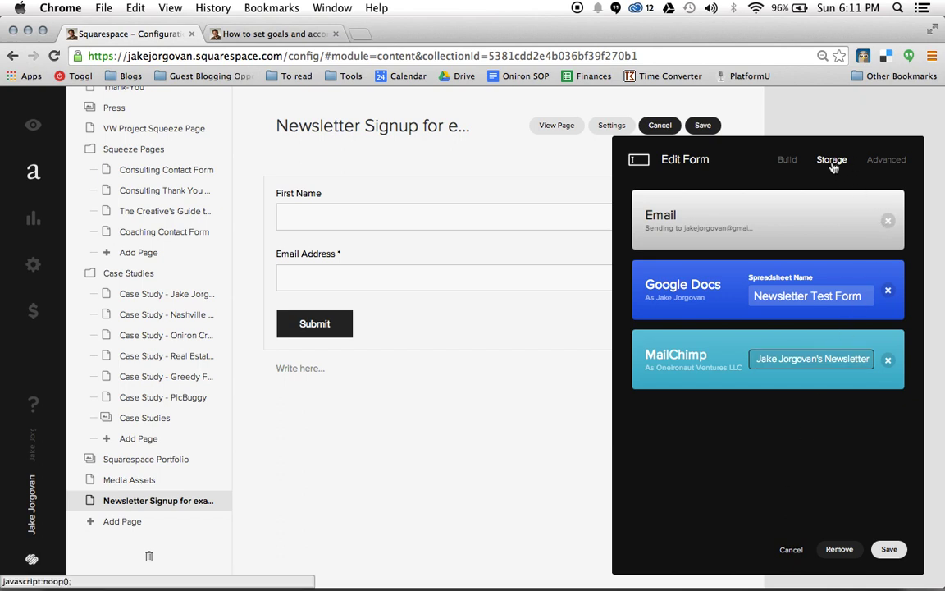
Set the form's submit button label to "Sign up" in its advanced settings
{"action": "left_click", "coordinate": [884, 166]}
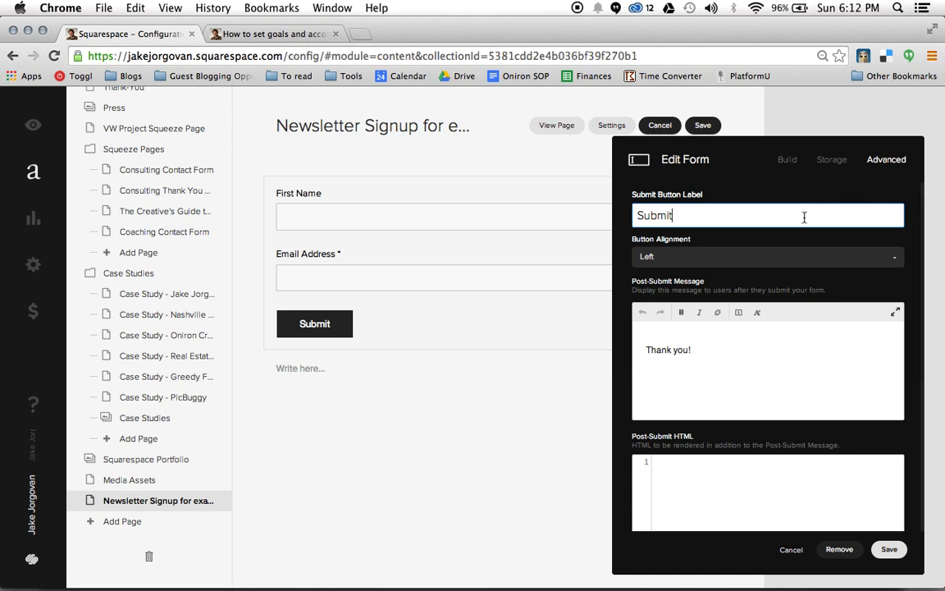
{"action": "key", "text": "super+a"}
{"action": "type", "text": "Sign uu"}
{"action": "key", "text": "BackSpace"}
{"action": "type", "text": "p"}
Replace the form's post-submit message with "Thank you for signing up for my e-mail list!" and save the form
{"action": "left_click", "coordinate": [736, 348]}
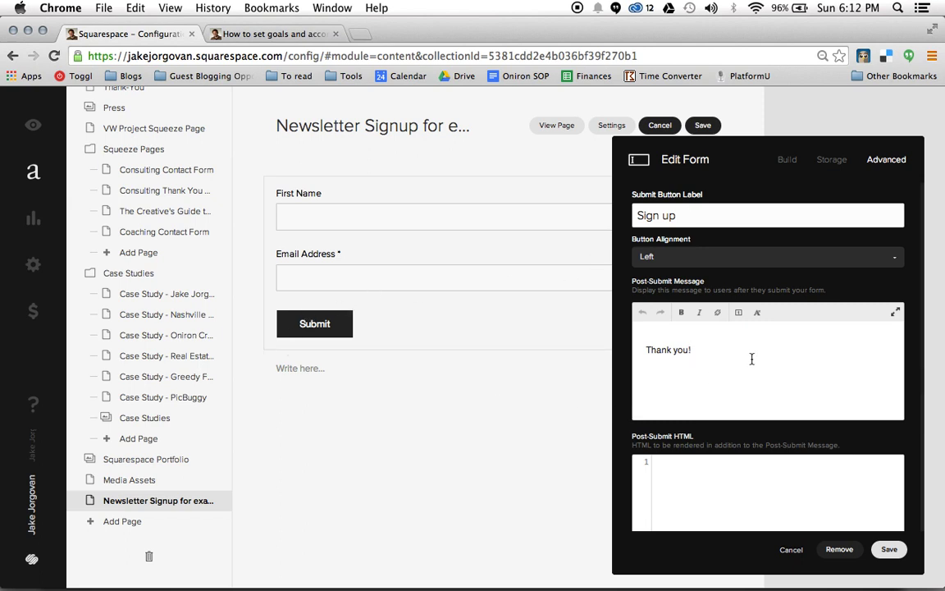
{"action": "left_click", "coordinate": [769, 256]}
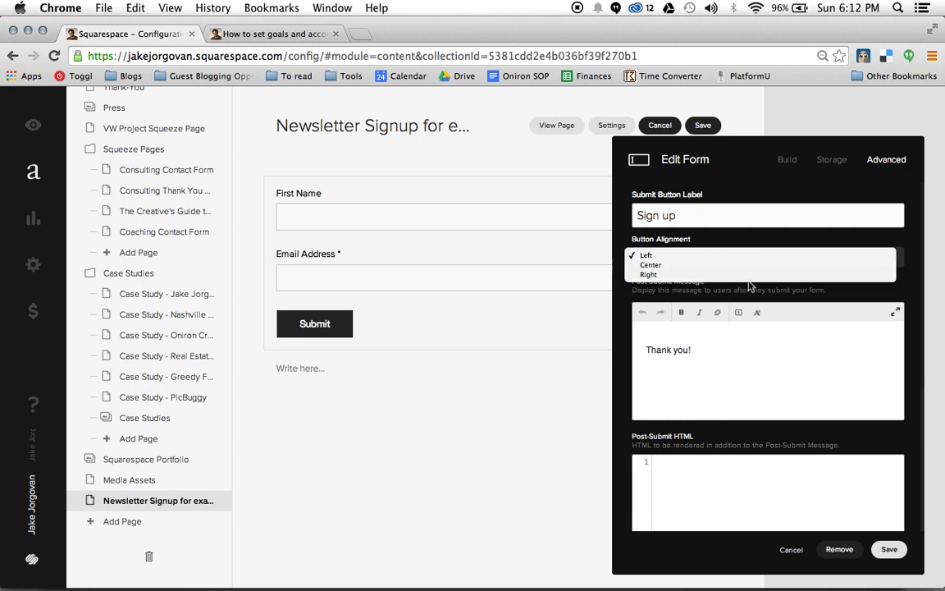
{"action": "left_click", "coordinate": [769, 356]}
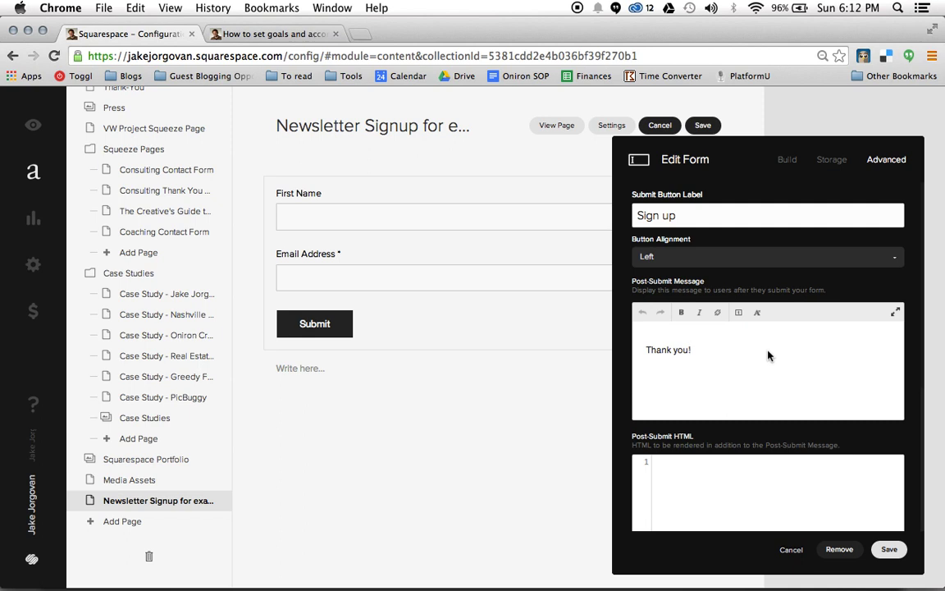
{"action": "key", "text": "super+a"}
{"action": "type", "text": "Thank you for sin"}
{"action": "type", "text": "ging up for my e-mail list!"}
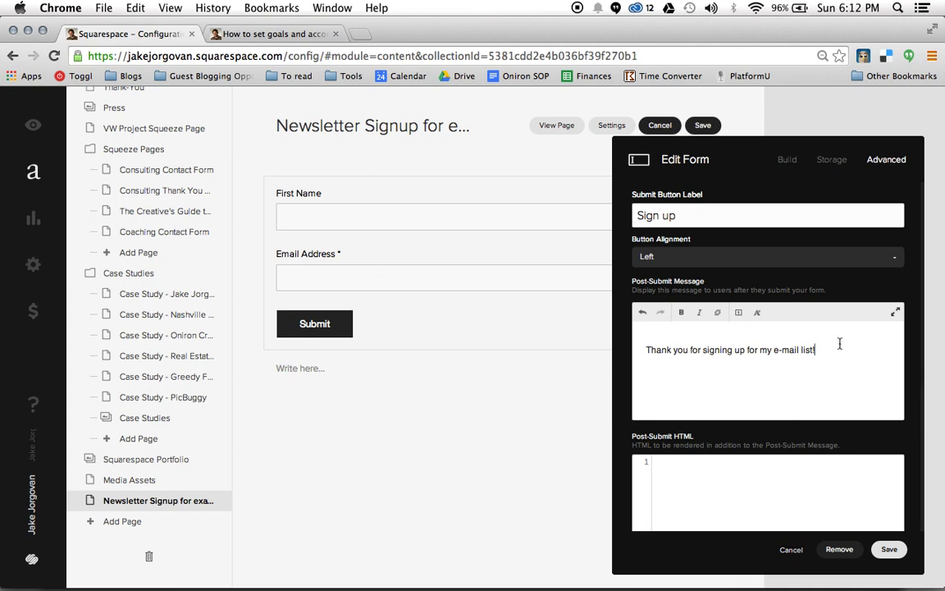
{"action": "scroll", "coordinate": [845, 357], "scroll_direction": "down", "scroll_amount": 5}
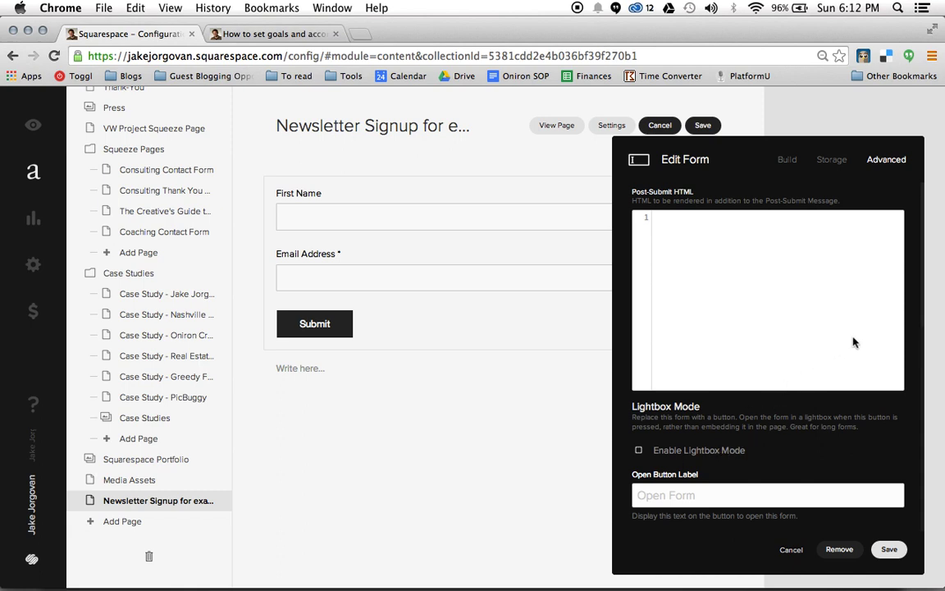
{"action": "scroll", "coordinate": [854, 342], "scroll_direction": "up", "scroll_amount": 5}
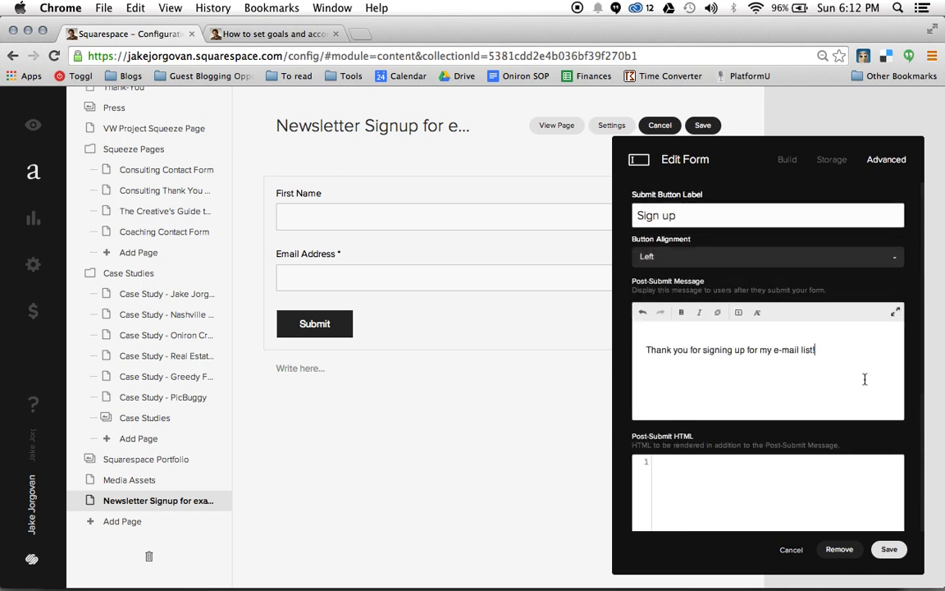
{"action": "left_click", "coordinate": [891, 550]}
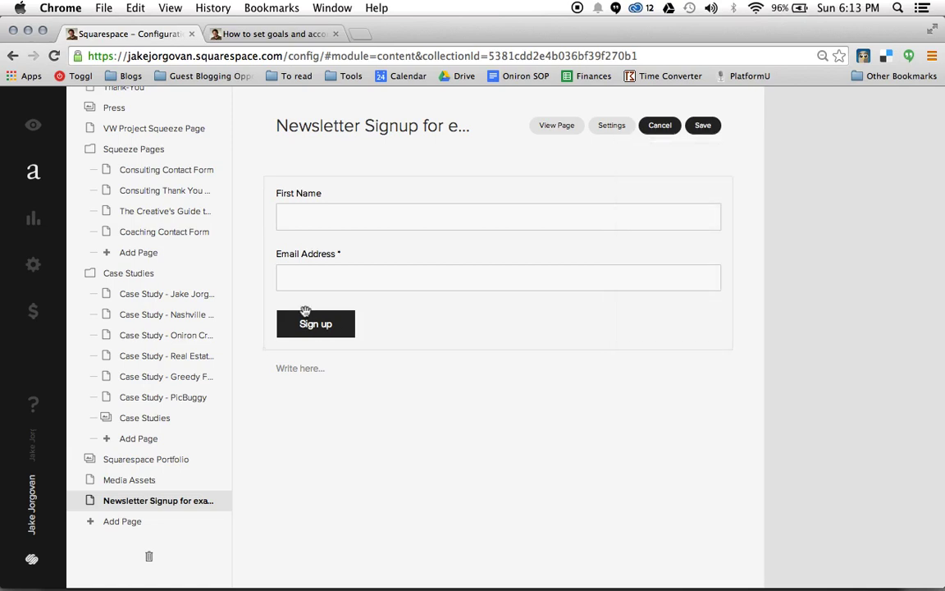
Add a text block above the form reading "Form Feature - E-mail Opt-in:" and format it as Heading 1
{"action": "left_click", "coordinate": [264, 179]}
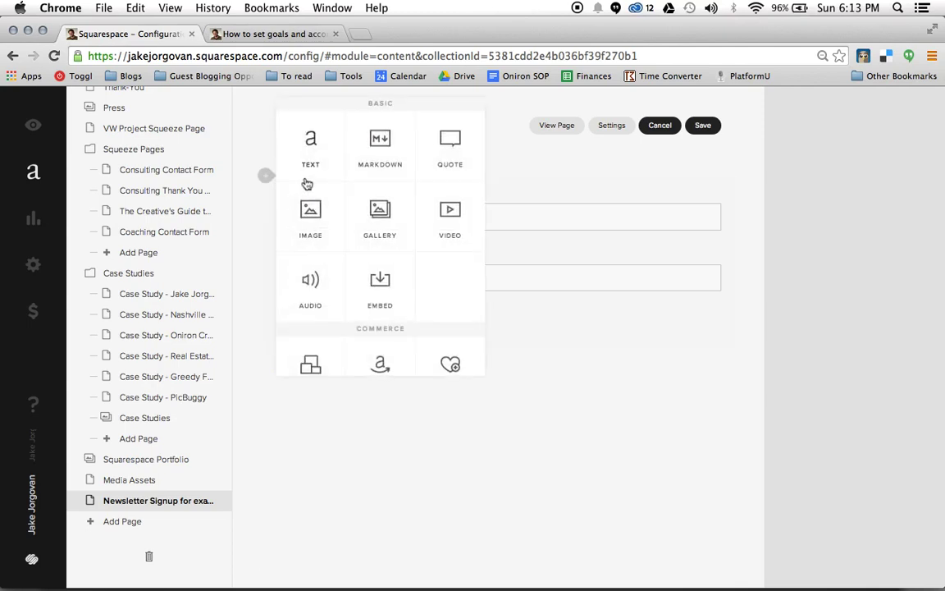
{"action": "left_click", "coordinate": [310, 161]}
{"action": "left_click", "coordinate": [326, 200]}
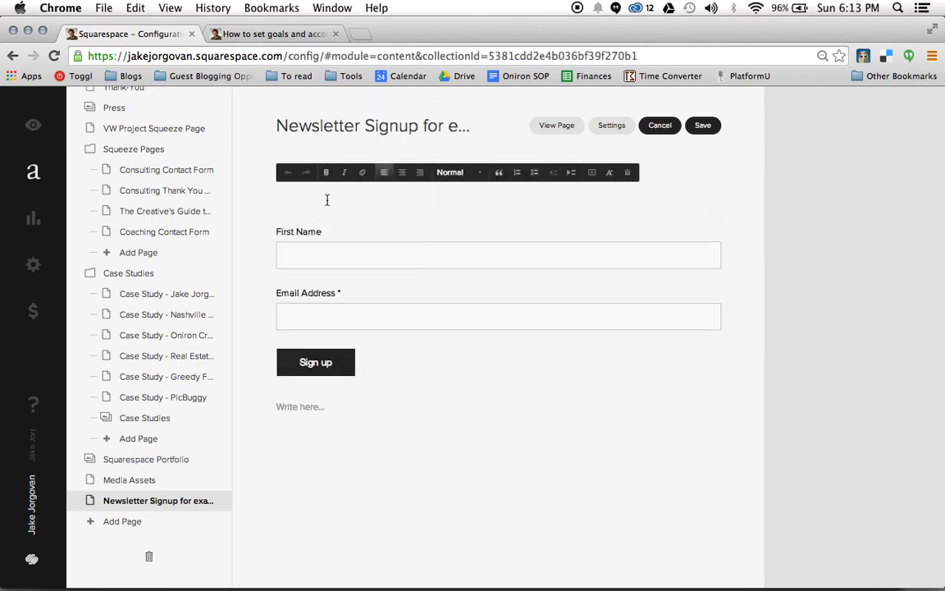
{"action": "type", "text": "Form Feature - E-mail "}
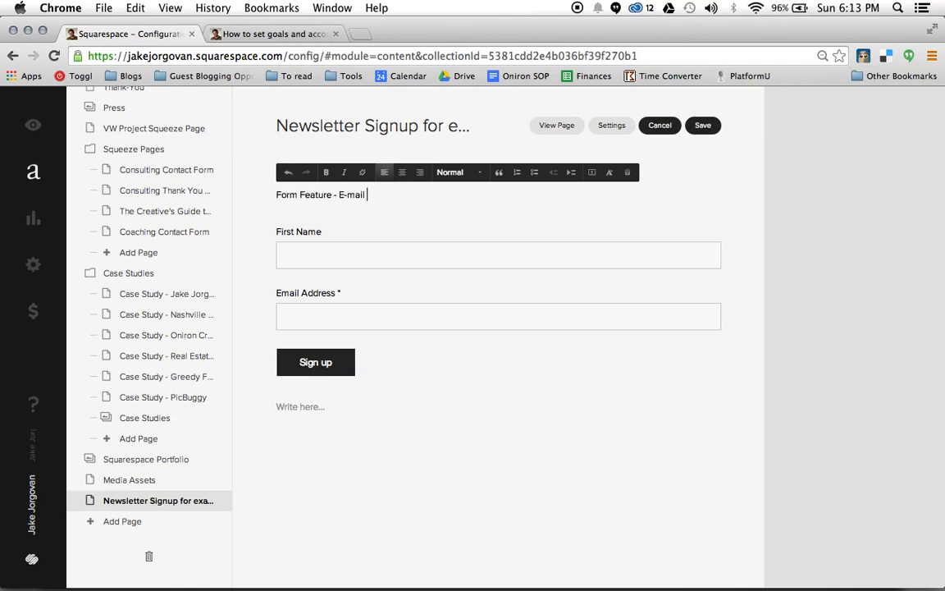
{"action": "type", "text": "Opt -in:"}
{"action": "left_click_drag", "start_coordinate": [276, 195], "coordinate": [446, 184]}
{"action": "left_click", "coordinate": [450, 172]}
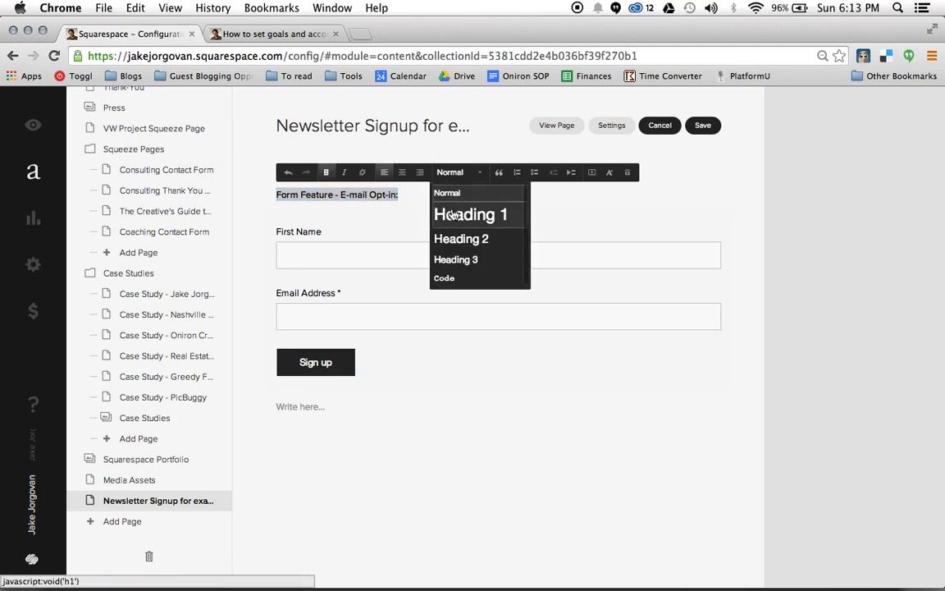
{"action": "left_click", "coordinate": [470, 212]}
{"action": "left_click", "coordinate": [431, 410]}
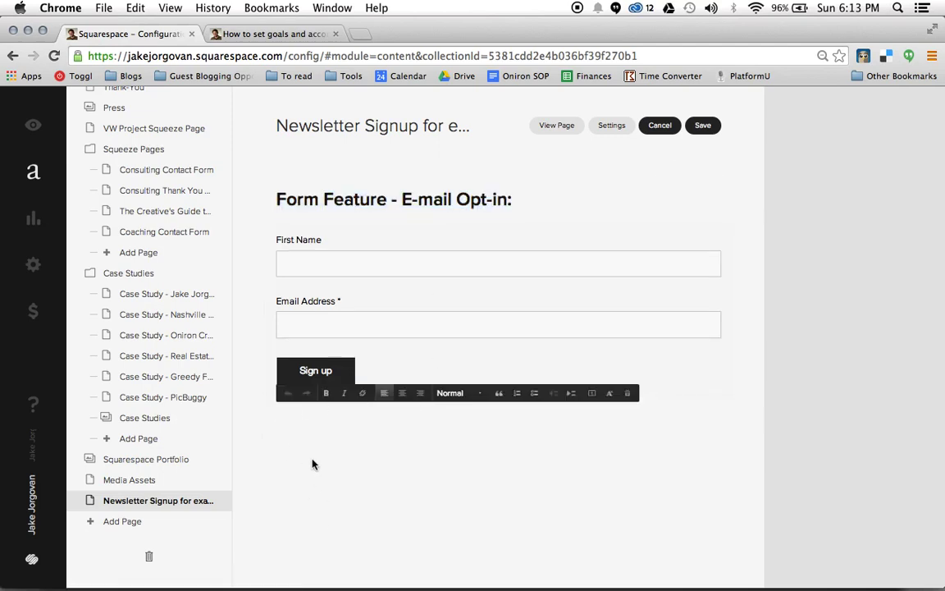
Insert a horizontal line block directly below the signup form
{"action": "left_click", "coordinate": [265, 399]}
{"action": "scroll", "coordinate": [391, 365], "scroll_direction": "down", "scroll_amount": 5}
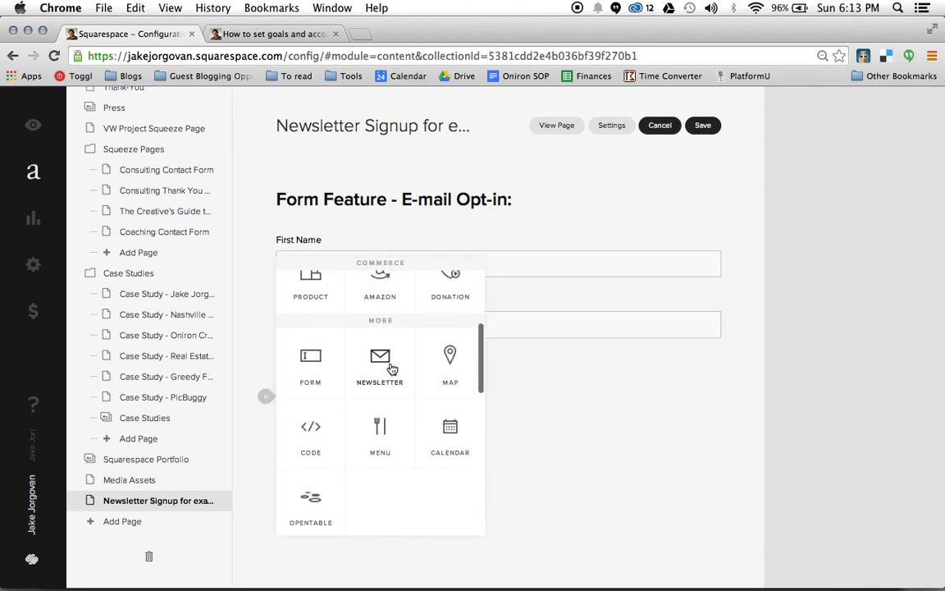
{"action": "left_click", "coordinate": [383, 393]}
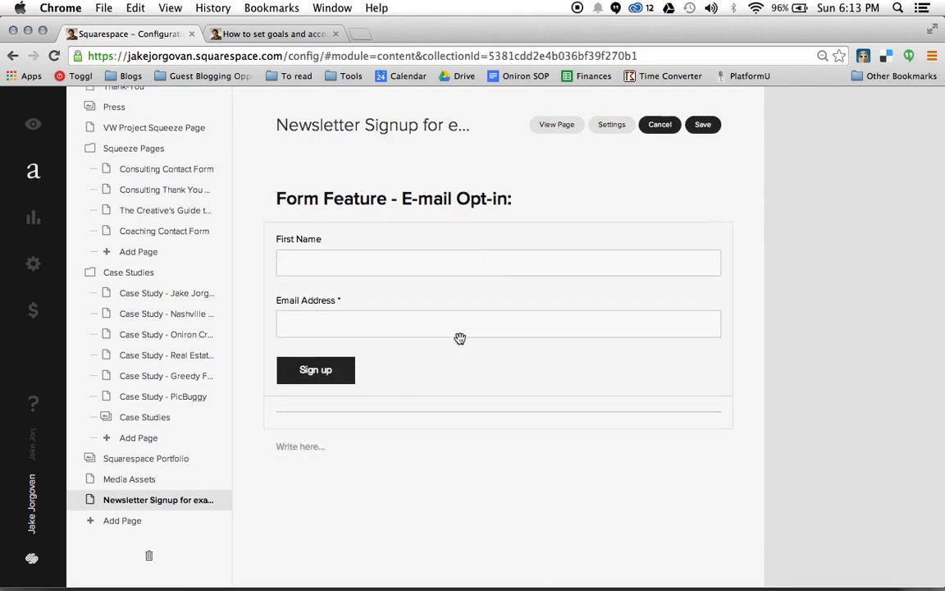
Write "Newsletter Signup-Form Squarespace:" in the text block below the line and format it as Heading 1
{"action": "left_click", "coordinate": [264, 429]}
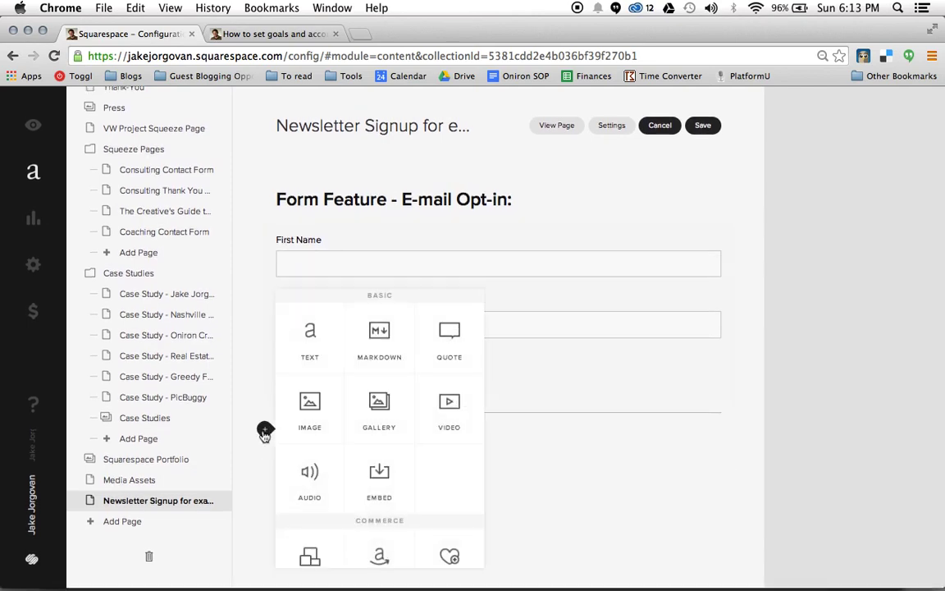
{"action": "left_click", "coordinate": [550, 437]}
{"action": "left_click", "coordinate": [293, 448]}
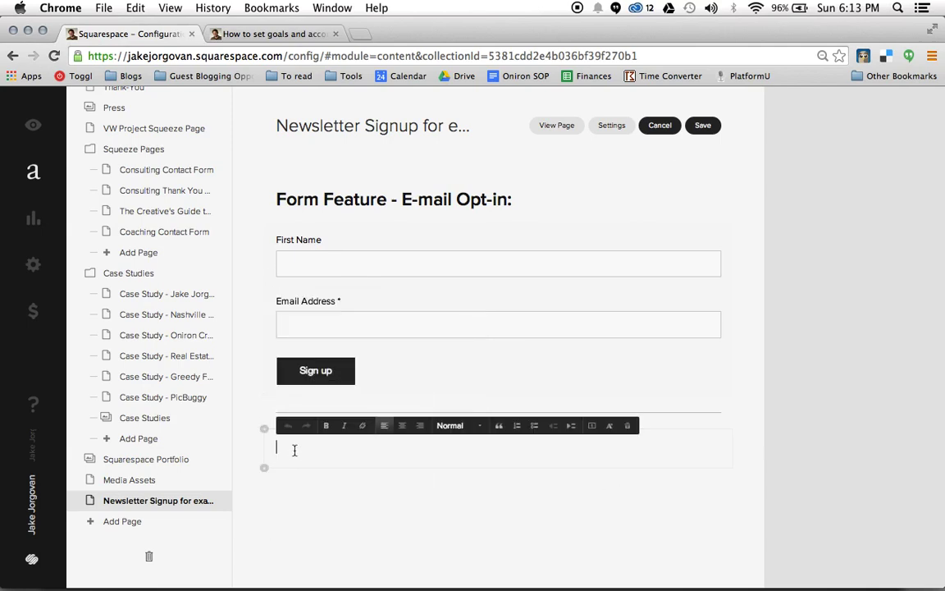
{"action": "type", "text": "Newsletter Signu"}
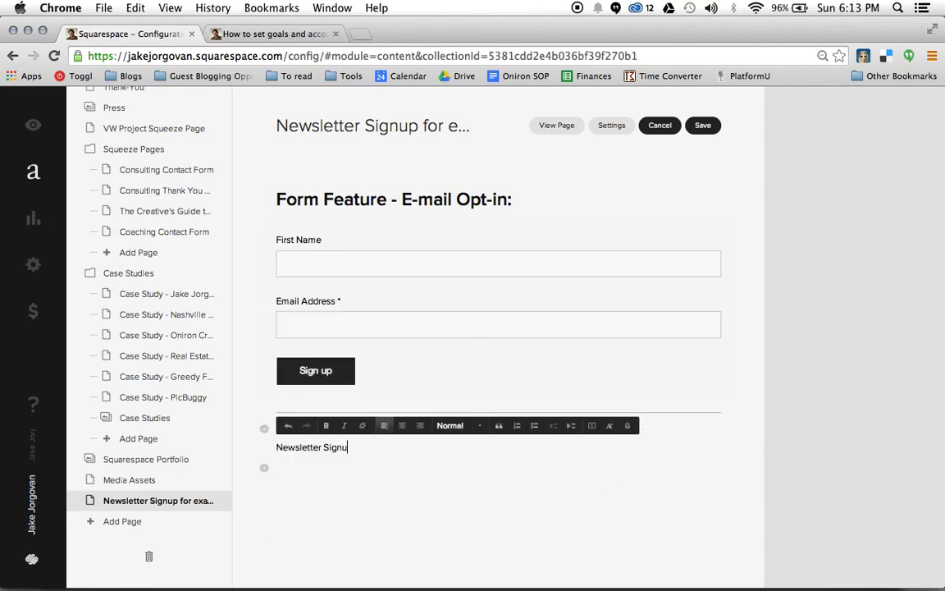
{"action": "type", "text": "p-Form Squarespace:"}
{"action": "key", "text": "super+a"}
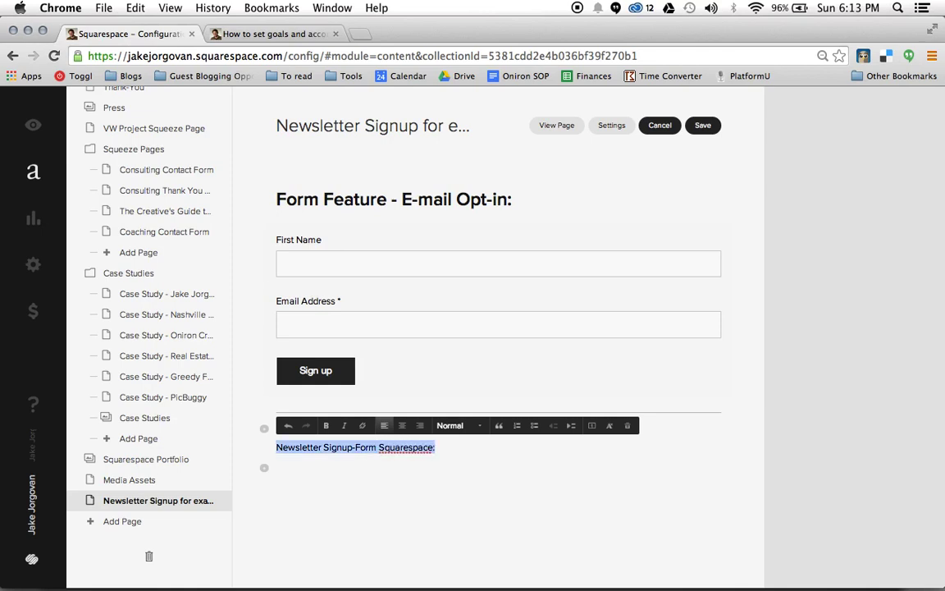
{"action": "left_click", "coordinate": [461, 434]}
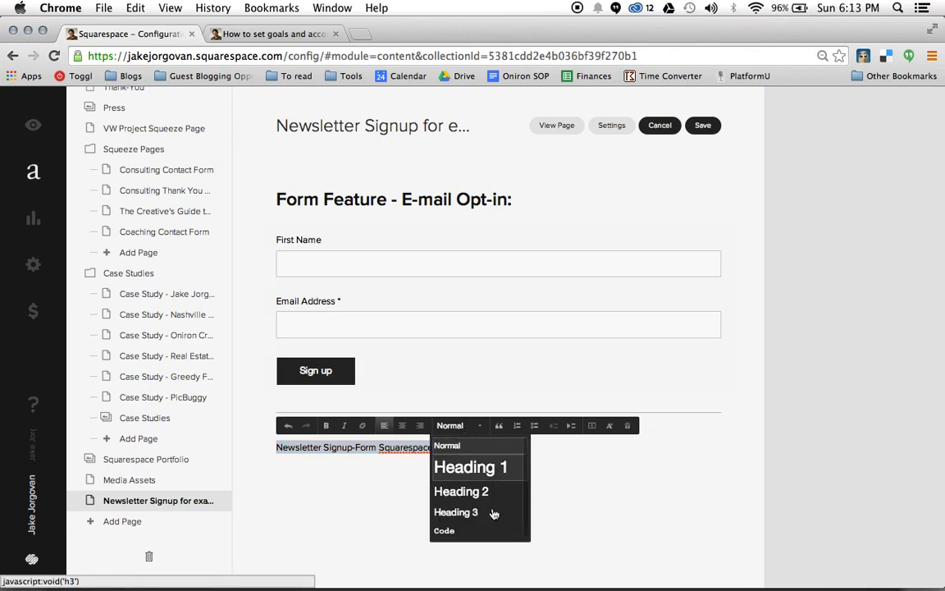
{"action": "left_click", "coordinate": [480, 467]}
{"action": "left_click", "coordinate": [672, 532]}
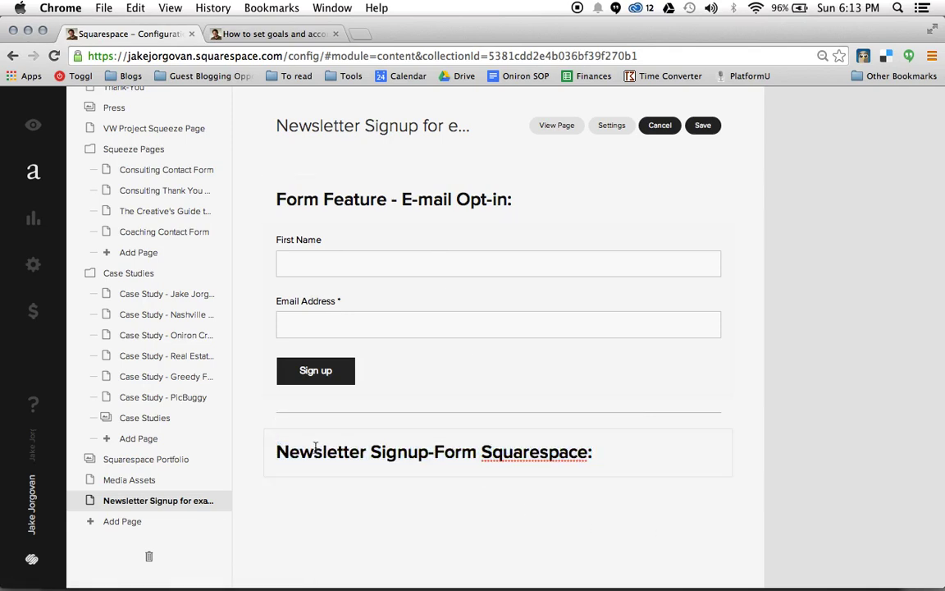
Insert a Newsletter block below the "Newsletter Signup-Form Squarespace:" heading
{"action": "mouse_move", "coordinate": [266, 469]}
{"action": "left_mouse_down"}
{"action": "mouse_move", "coordinate": [265, 477]}
{"action": "mouse_move", "coordinate": [299, 477]}
{"action": "mouse_move", "coordinate": [267, 482]}
{"action": "left_mouse_up"}
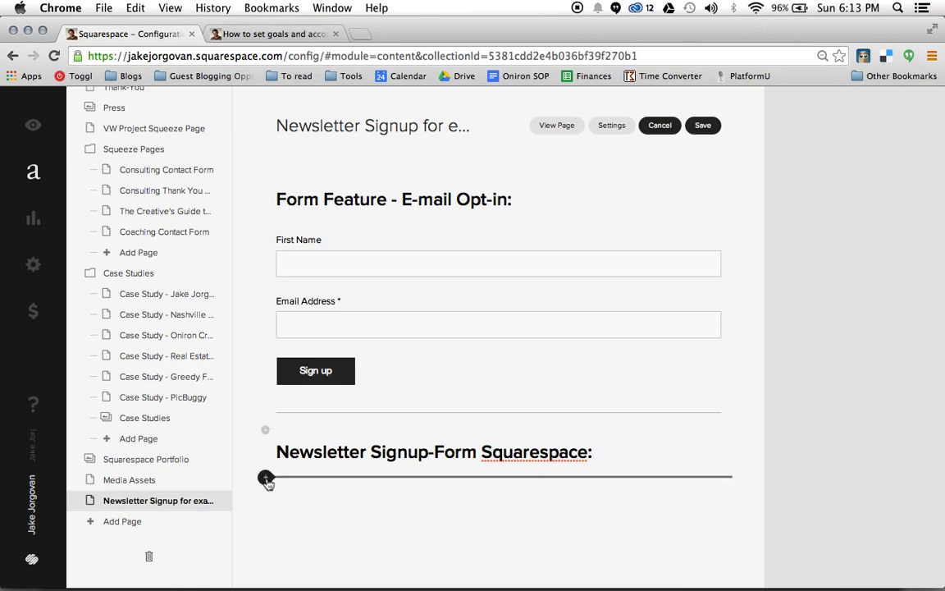
{"action": "left_click", "coordinate": [265, 479]}
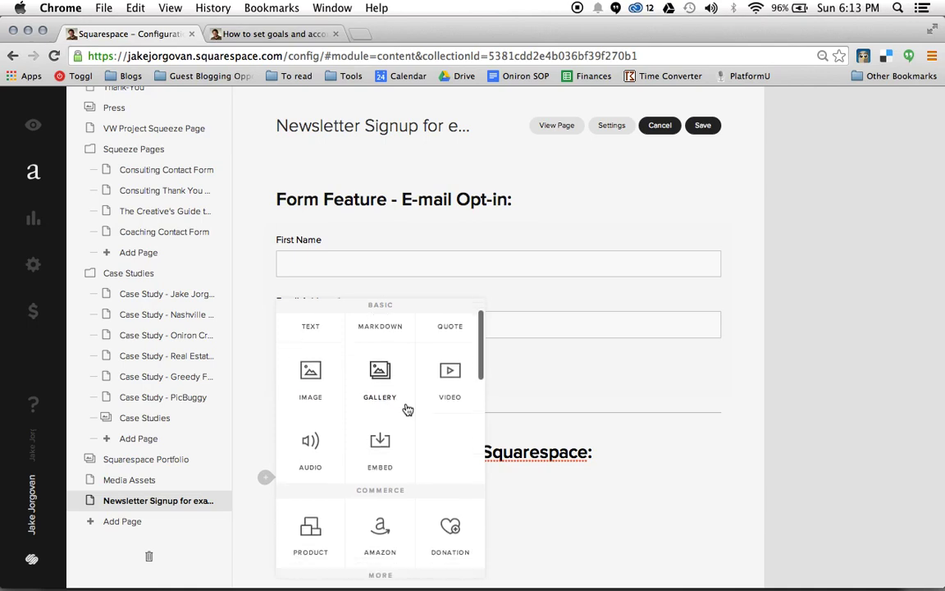
{"action": "scroll", "coordinate": [407, 408], "scroll_direction": "down", "scroll_amount": 5}
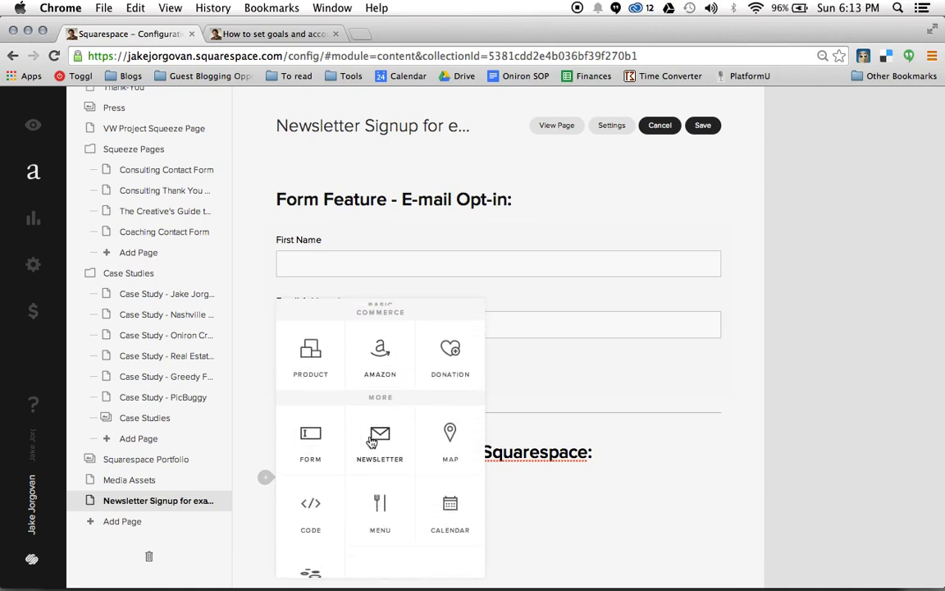
{"action": "left_click", "coordinate": [376, 444]}
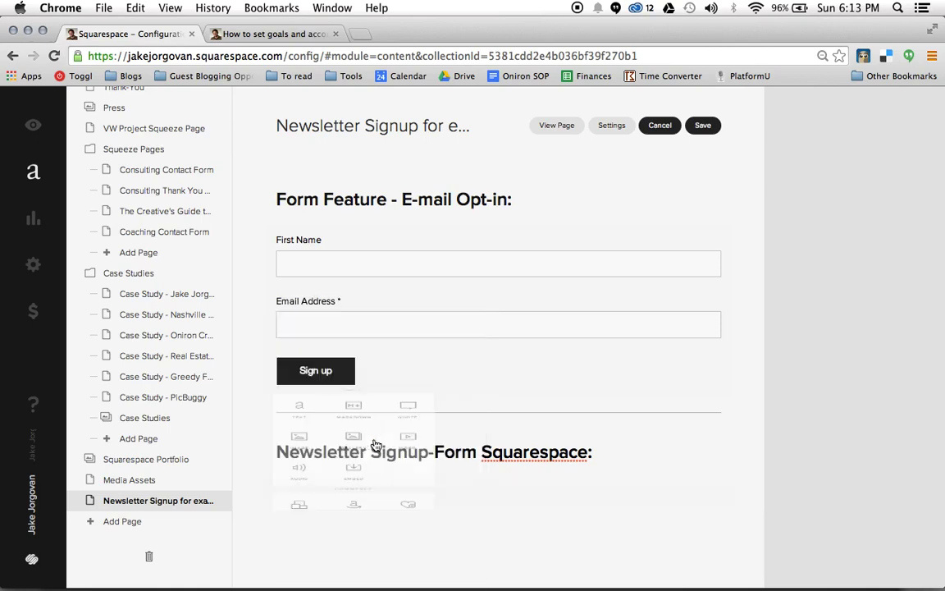
{"action": "scroll", "coordinate": [485, 343], "scroll_direction": "down", "scroll_amount": 2}
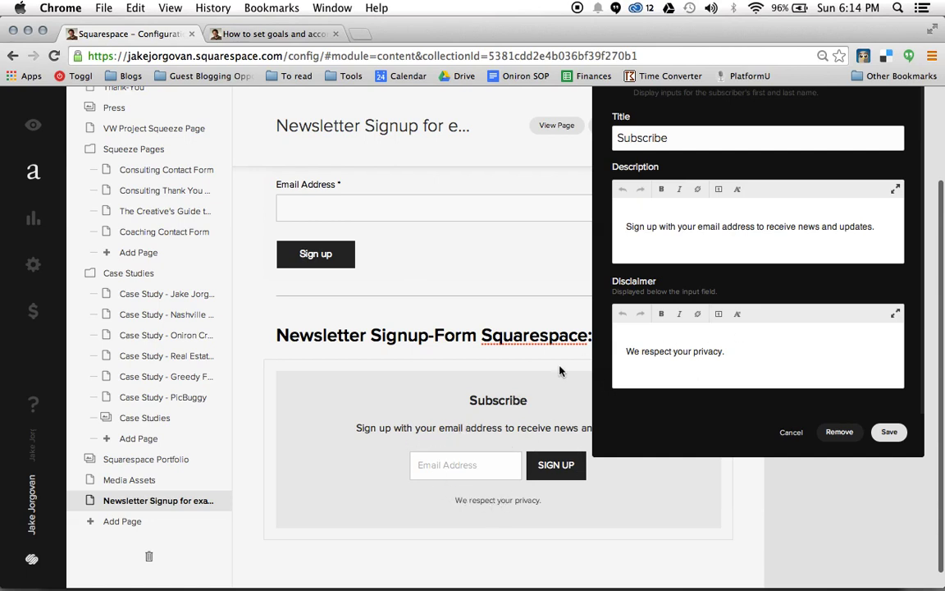
{"action": "scroll", "coordinate": [560, 371], "scroll_direction": "up", "scroll_amount": 3}
Set the newsletter block's title to "Sign up for my e-mail list"
{"action": "left_click", "coordinate": [719, 260]}
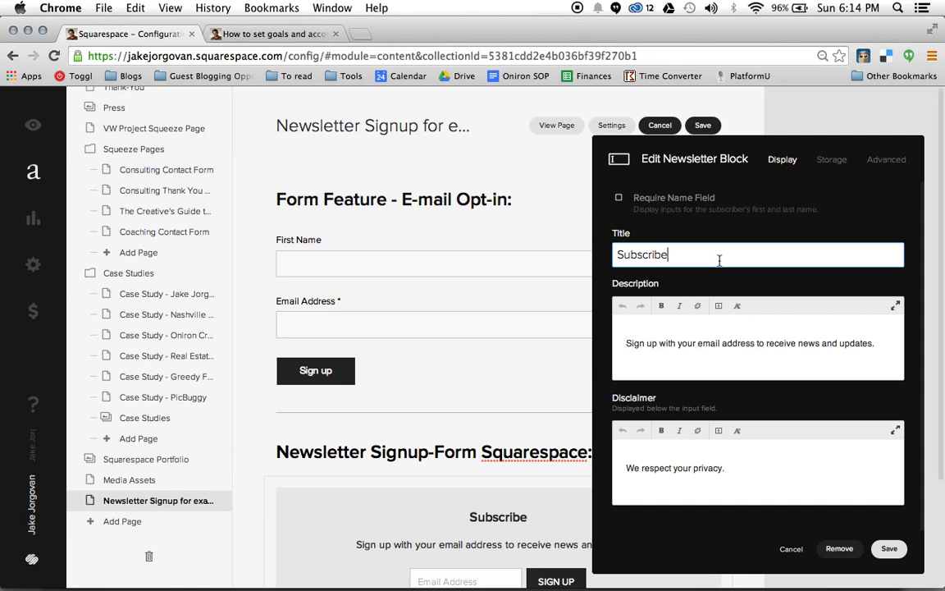
{"action": "key", "text": "super+a"}
{"action": "type", "text": "Si"}
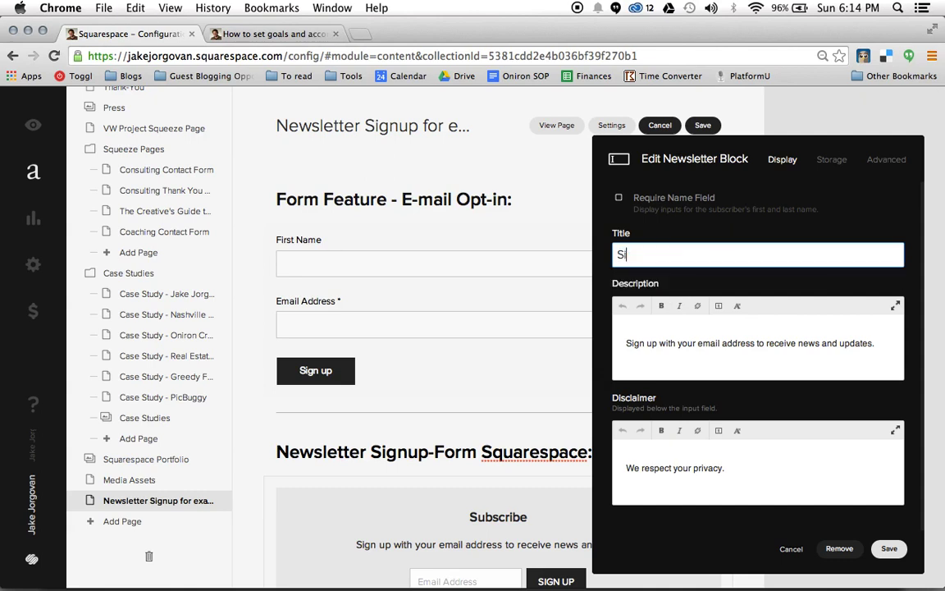
{"action": "type", "text": "gn up for my e-mail list"}
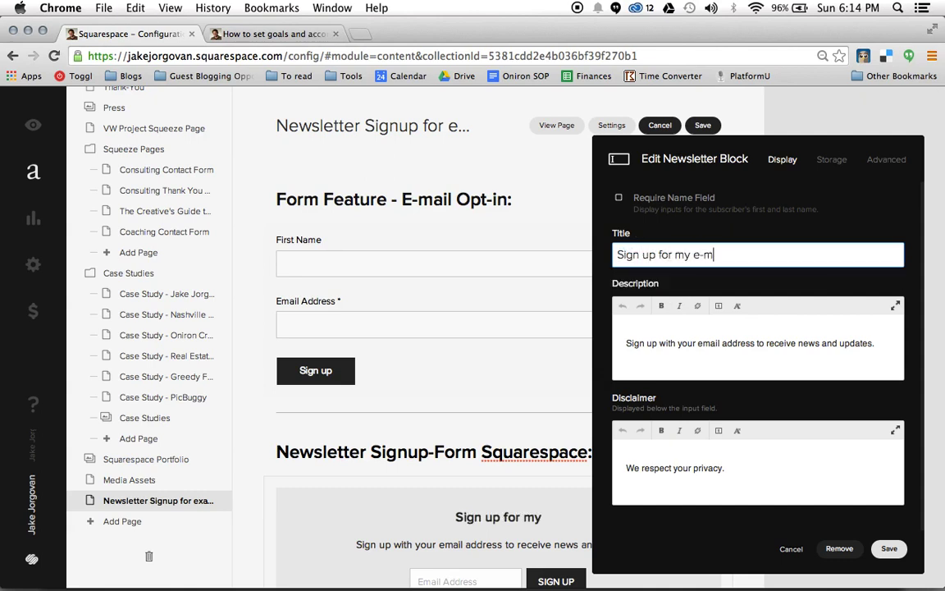
Replace the newsletter block's description with "Receive weekly inspiration and education about Squarespace", correcting the spelling of "Receive"
{"action": "left_click", "coordinate": [688, 358]}
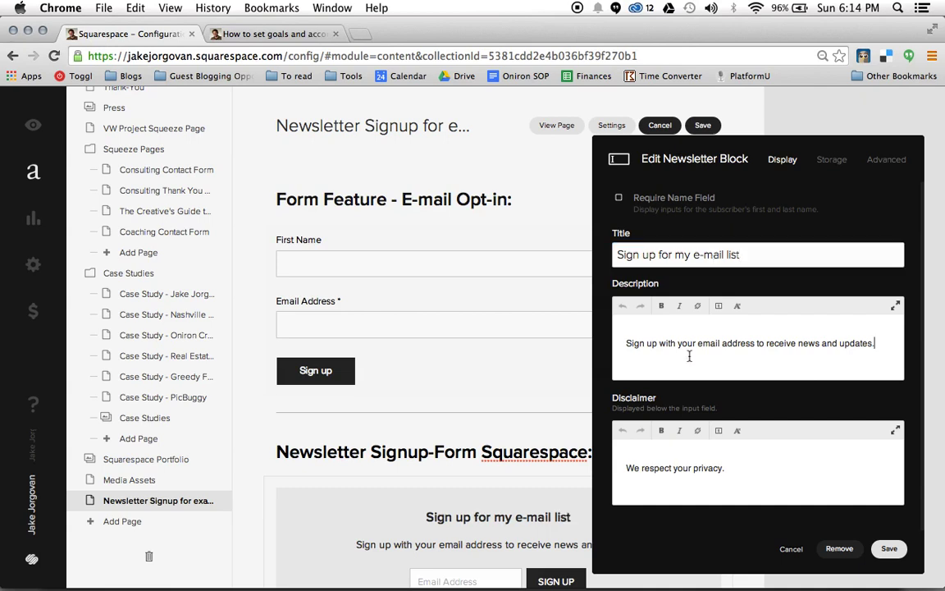
{"action": "key", "text": "super+a"}
{"action": "key", "text": "BackSpace"}
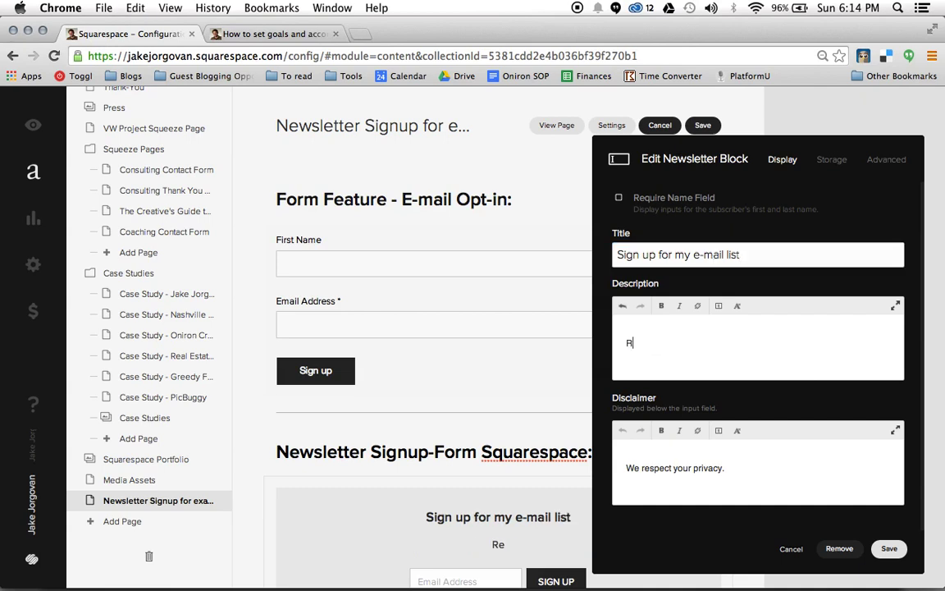
{"action": "type", "text": "ecieve weekly inspiration and "}
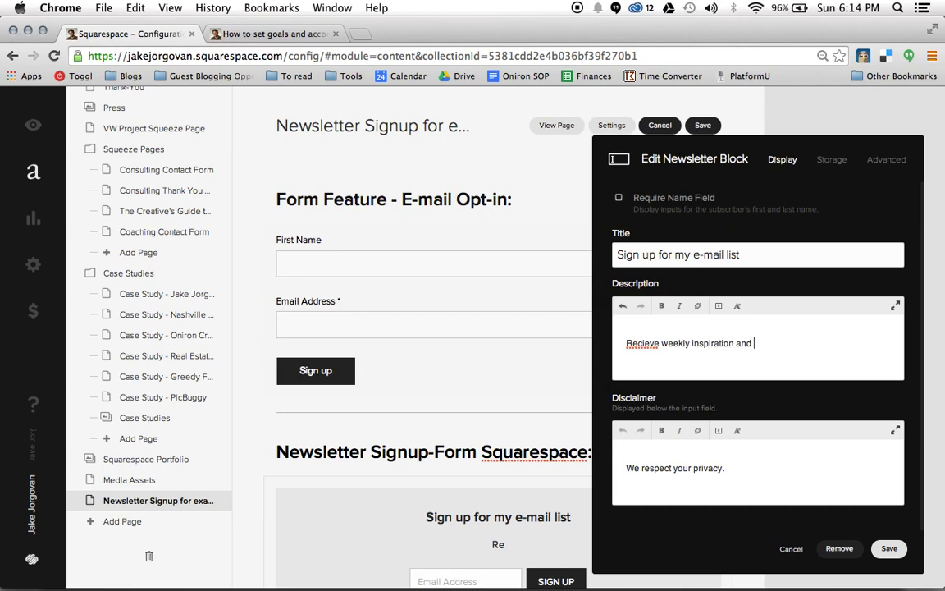
{"action": "type", "text": "education about Squarespace"}
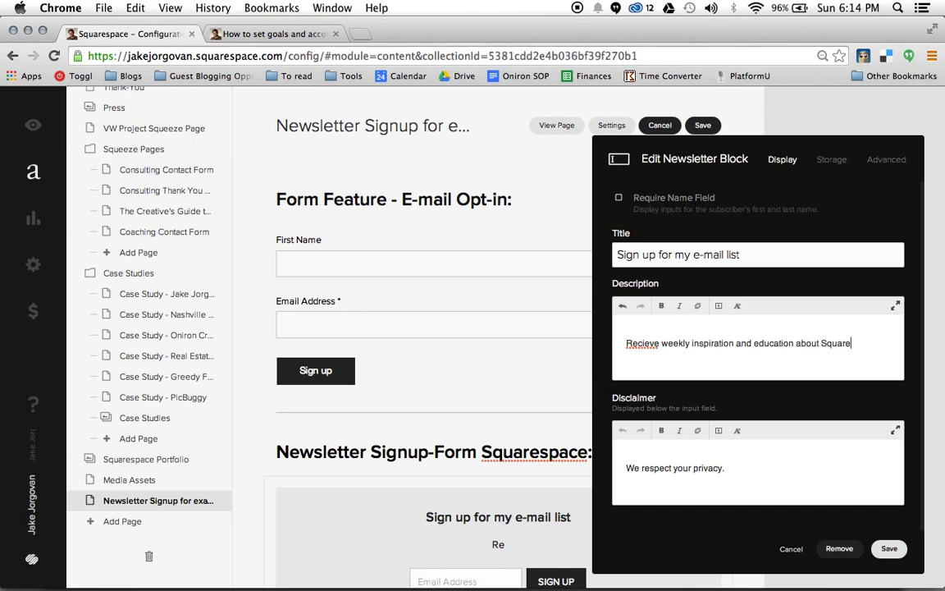
{"action": "right_click", "coordinate": [642, 341]}
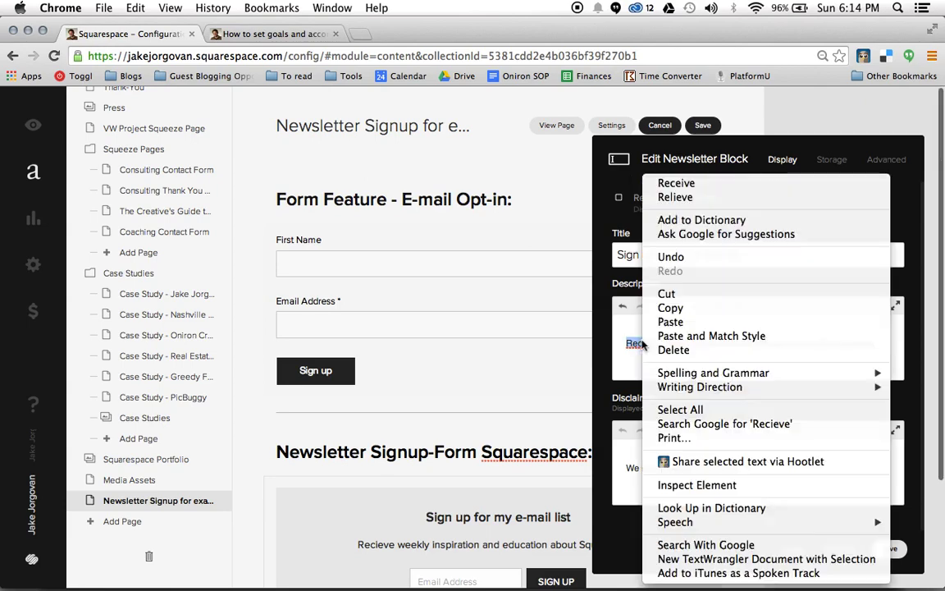
{"action": "left_click", "coordinate": [767, 185]}
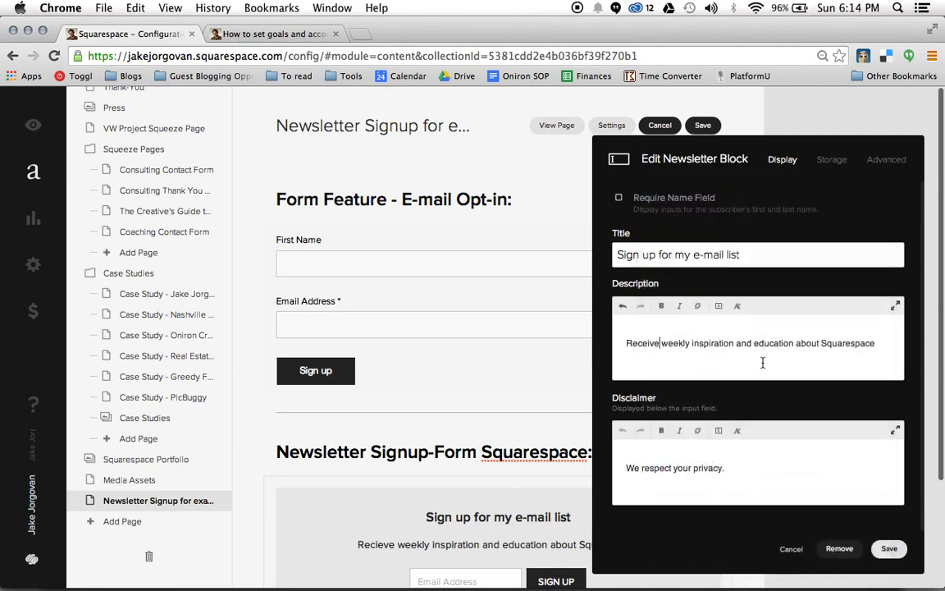
Replace the newsletter block's disclaimer with "I wont spam you!"
{"action": "scroll", "coordinate": [484, 444], "scroll_direction": "down", "scroll_amount": 3}
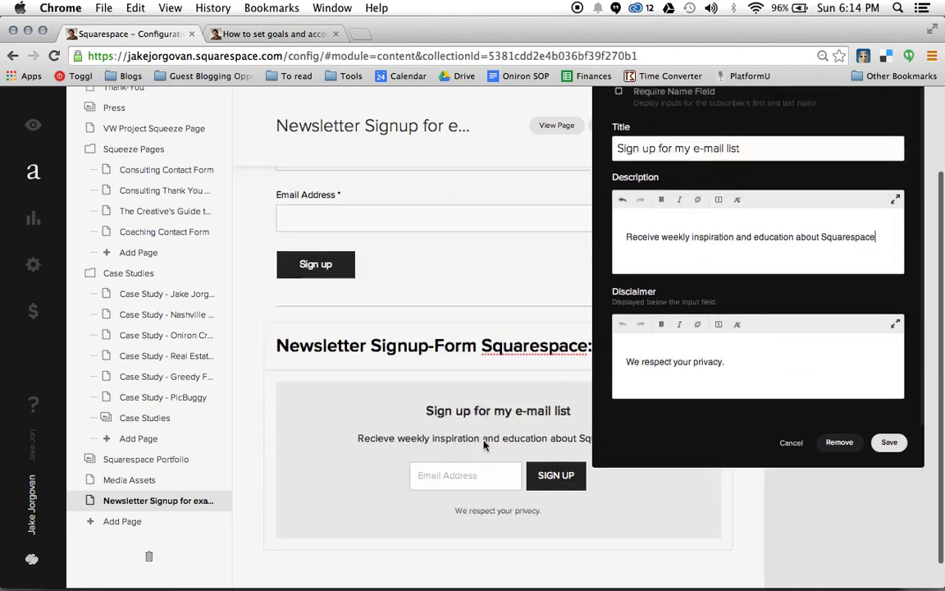
{"action": "left_click", "coordinate": [755, 354]}
{"action": "key", "text": "super+a"}
{"action": "type", "text": "I wont "}
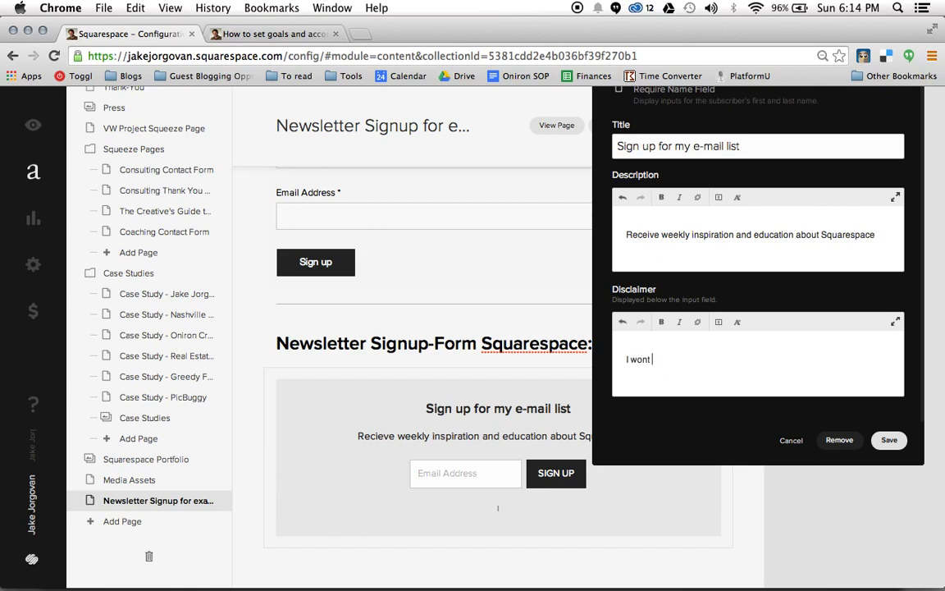
{"action": "type", "text": "spam you!"}
{"action": "scroll", "coordinate": [770, 359], "scroll_direction": "up", "scroll_amount": 2}
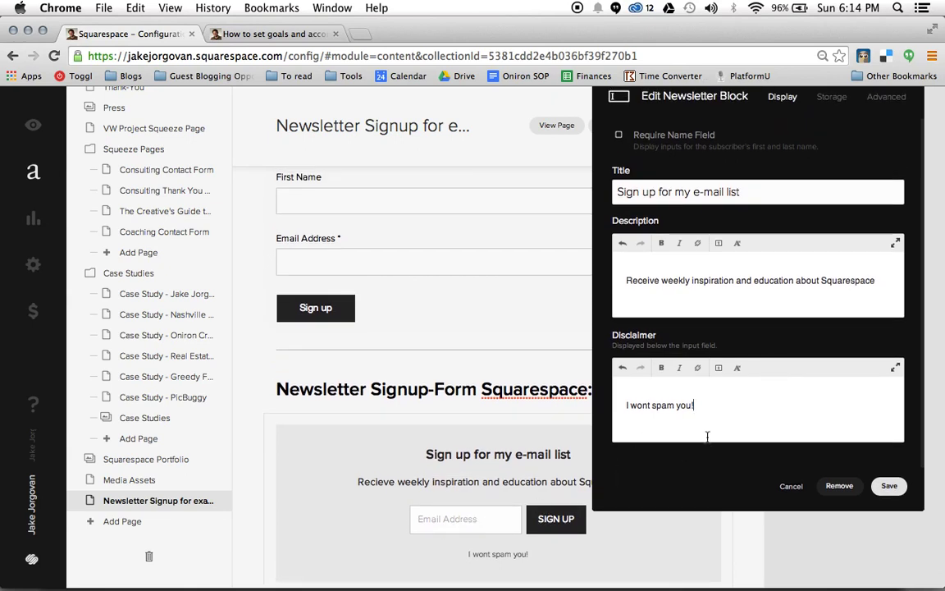
{"action": "scroll", "coordinate": [736, 418], "scroll_direction": "up", "scroll_amount": 2}
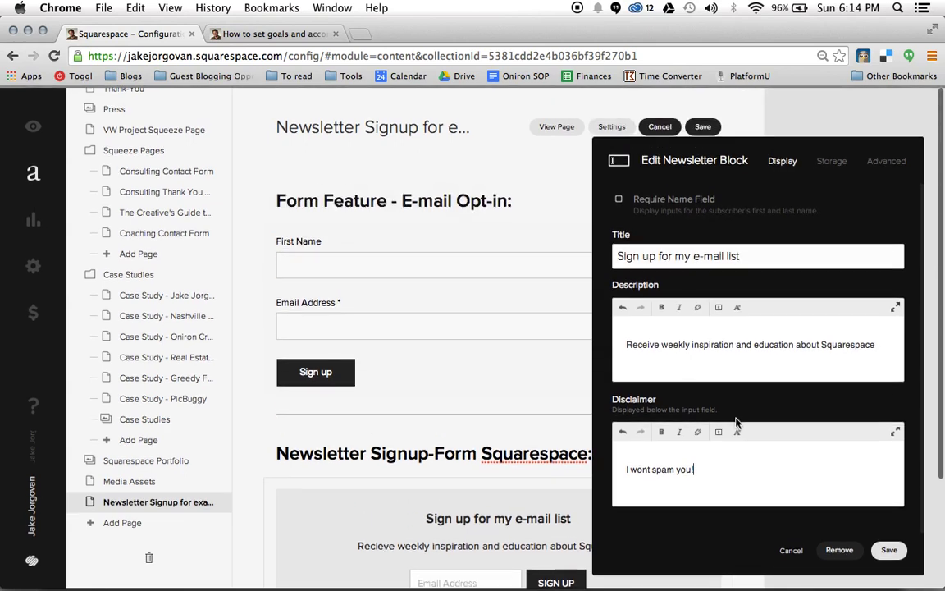
Enable Require Name Field for the newsletter block to preview the name inputs, and turn it back off
{"action": "left_click", "coordinate": [619, 198]}
{"action": "scroll", "coordinate": [529, 255], "scroll_direction": "down", "scroll_amount": 2}
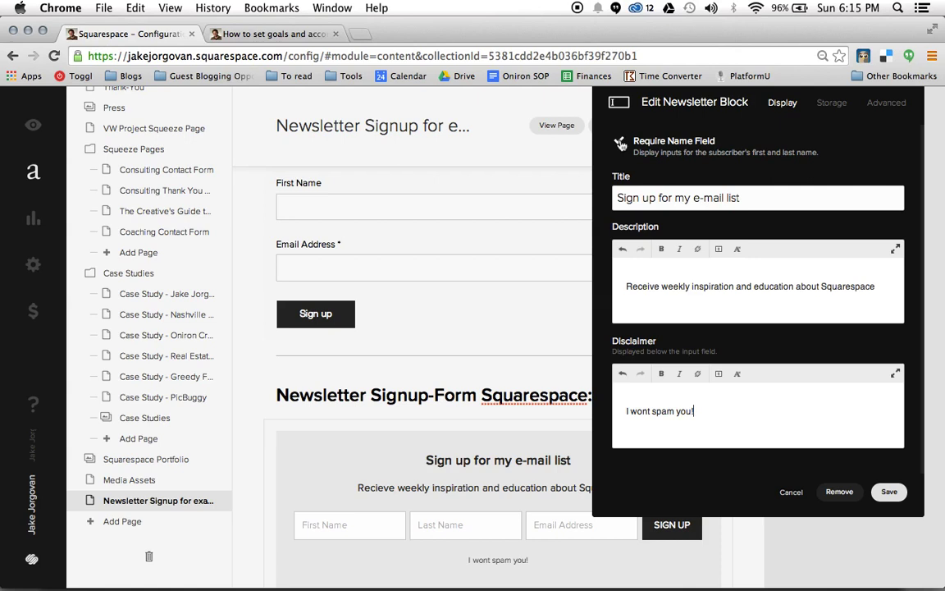
{"action": "left_click", "coordinate": [620, 142]}
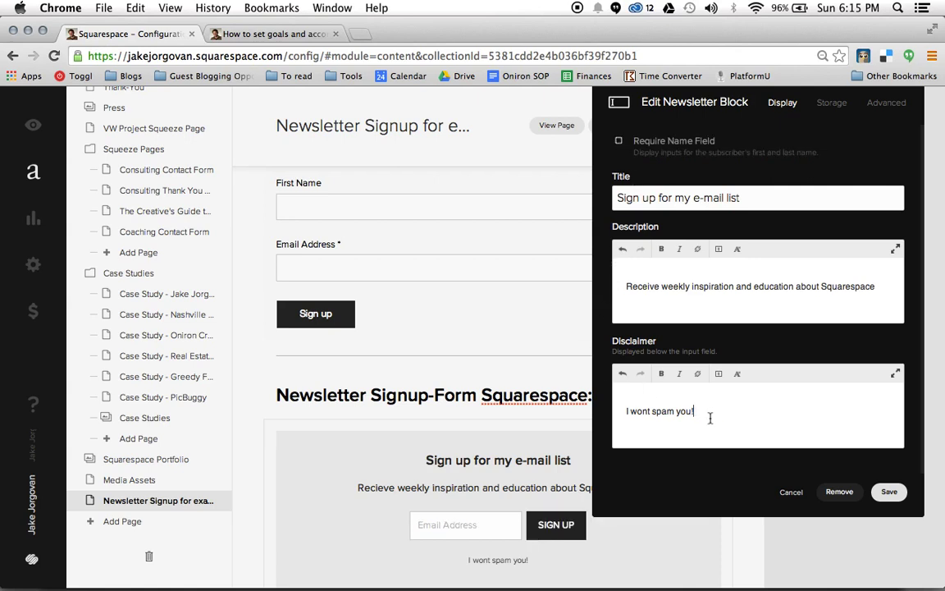
Clear the newsletter block's disclaimer and description, keeping only the title
{"action": "scroll", "coordinate": [547, 385], "scroll_direction": "down", "scroll_amount": 1}
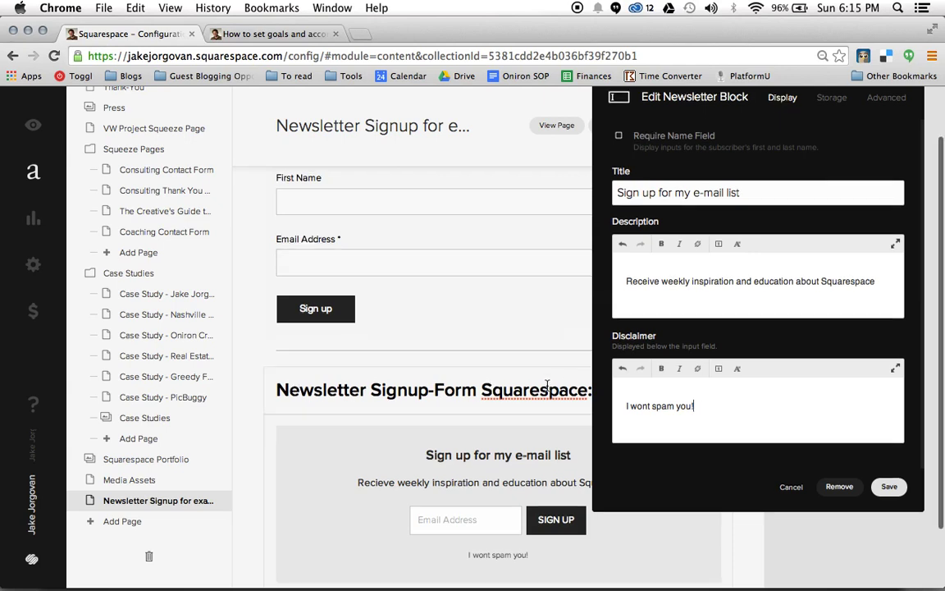
{"action": "scroll", "coordinate": [548, 385], "scroll_direction": "down", "scroll_amount": 2}
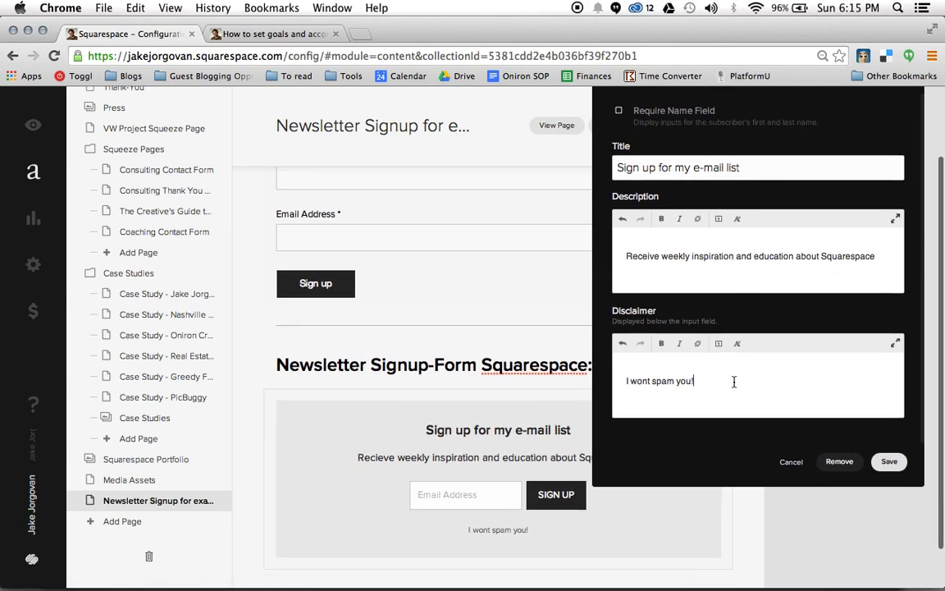
{"action": "key", "text": "super+a"}
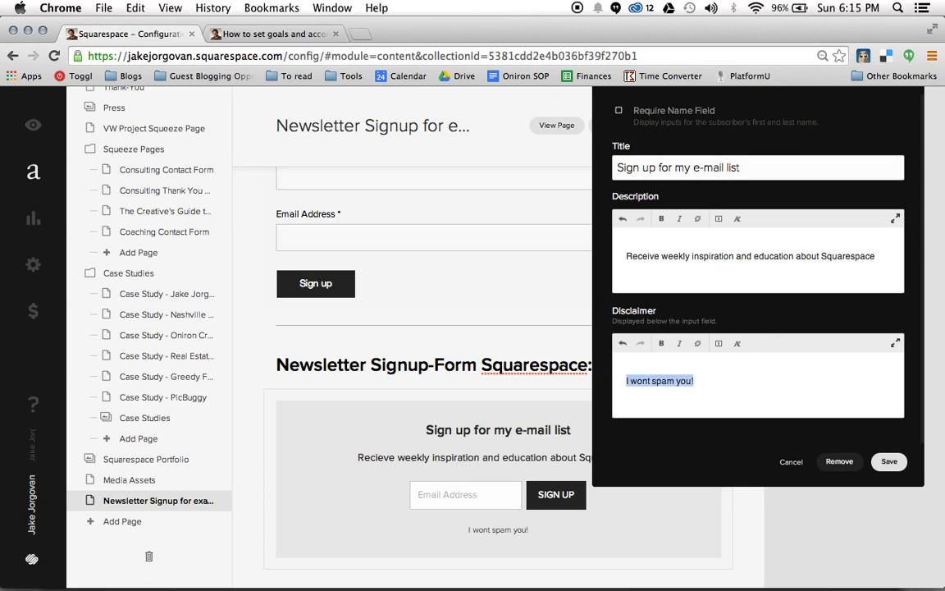
{"action": "key", "text": "BackSpace"}
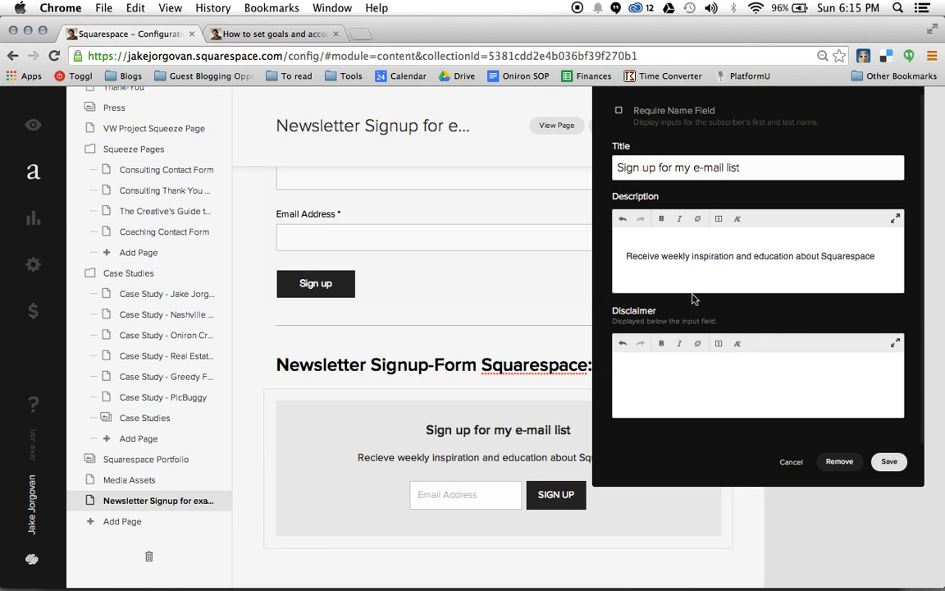
{"action": "left_click", "coordinate": [744, 263]}
{"action": "key", "text": "super+a"}
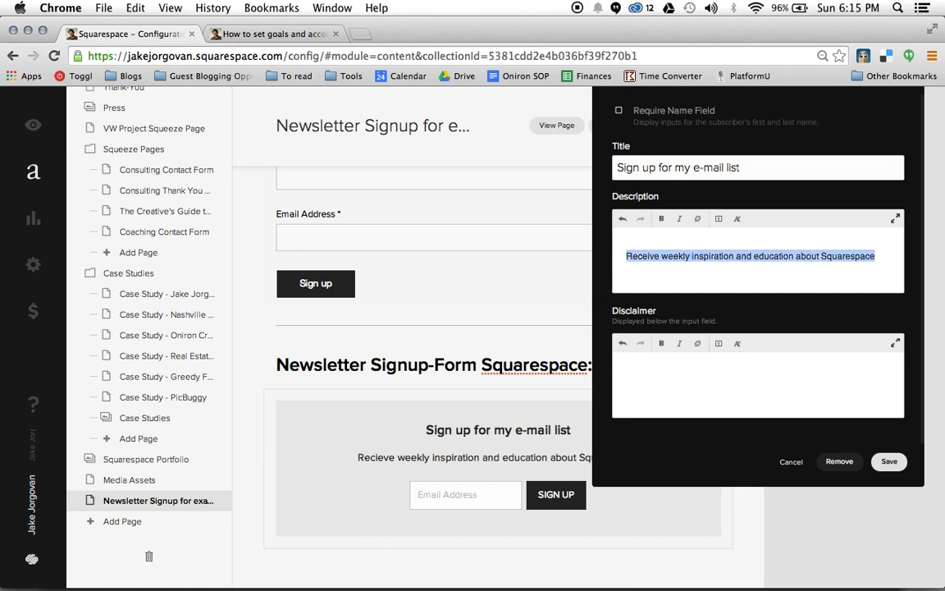
{"action": "key", "text": "BackSpace"}
{"action": "left_click", "coordinate": [770, 163]}
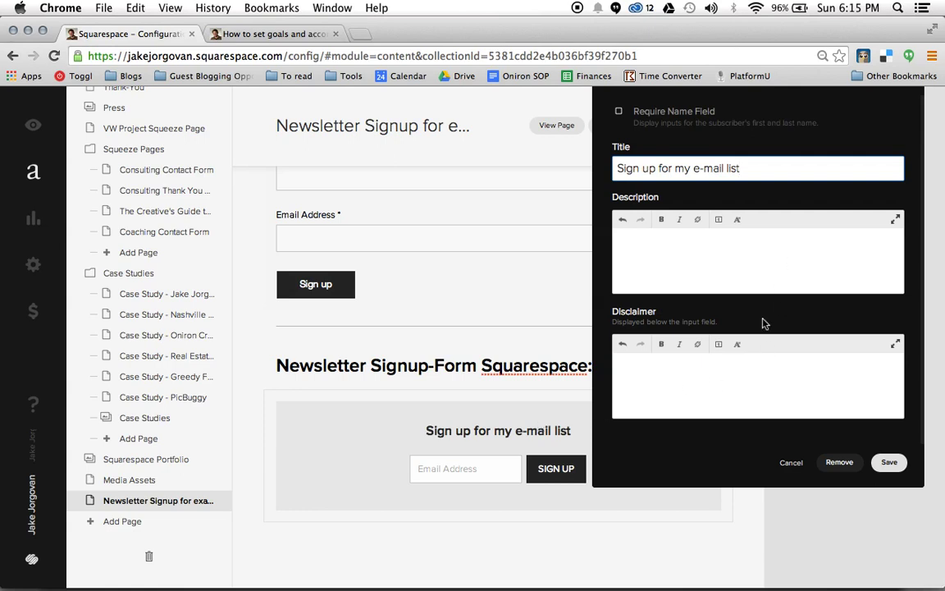
Connect the newsletter block's storage to MailChimp with the prefilled login and select the site owner's newsletter list
{"action": "scroll", "coordinate": [761, 322], "scroll_direction": "up", "scroll_amount": 3}
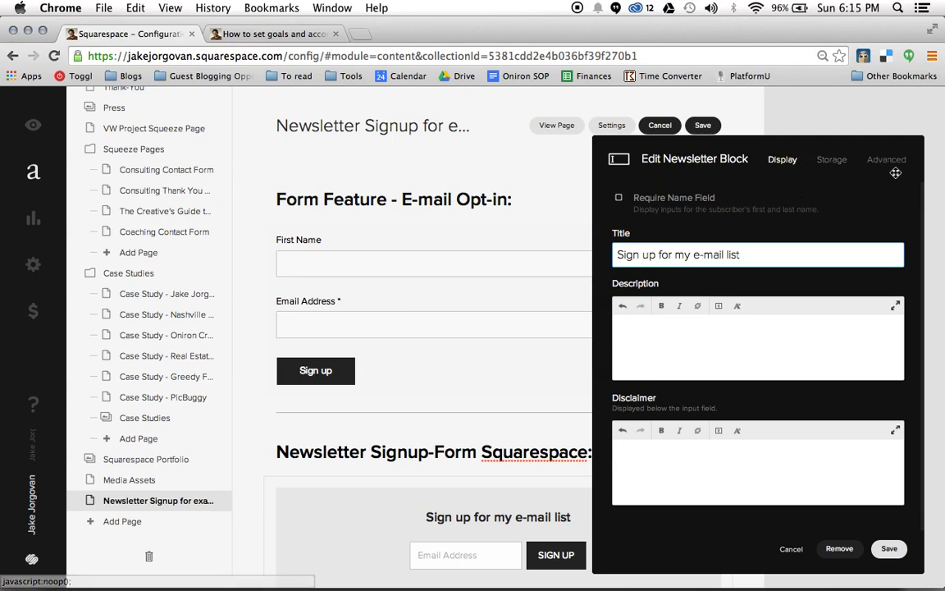
{"action": "left_click", "coordinate": [835, 164]}
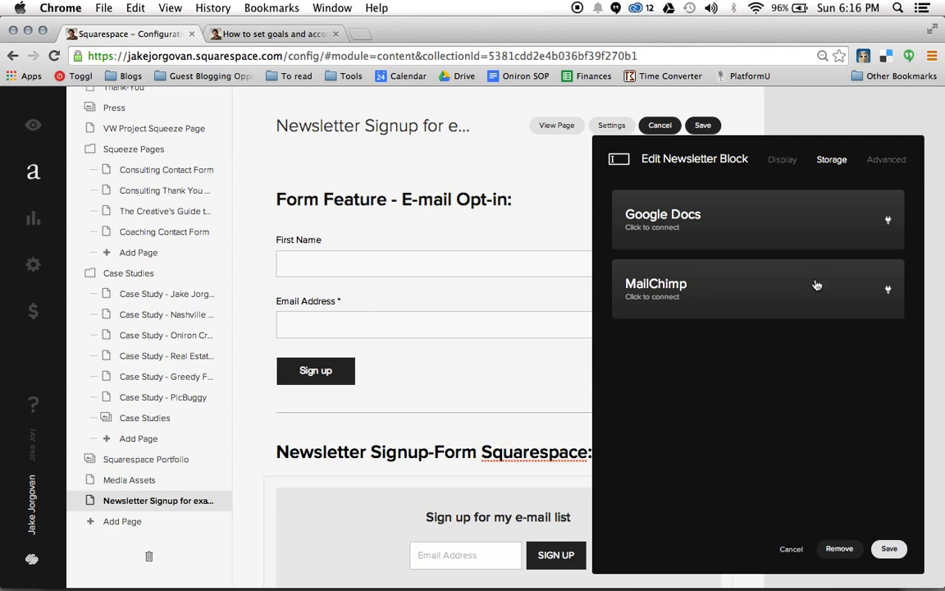
{"action": "left_click", "coordinate": [816, 285]}
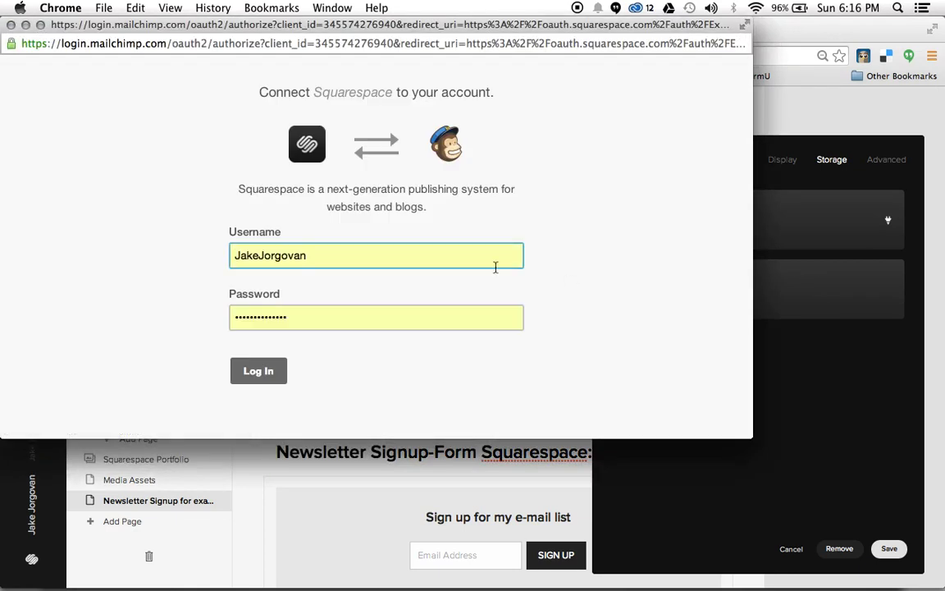
{"action": "left_click", "coordinate": [256, 375]}
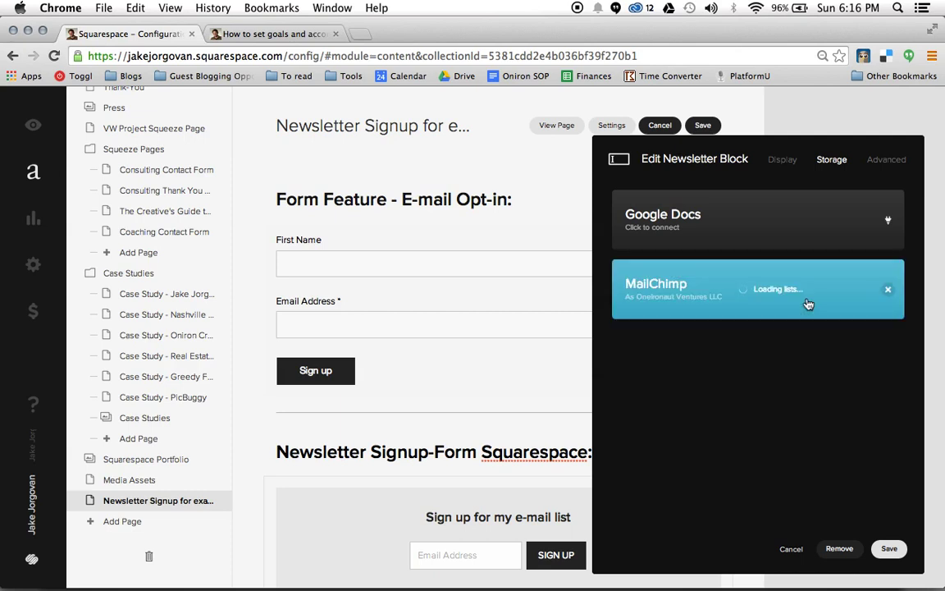
{"action": "left_click", "coordinate": [808, 297]}
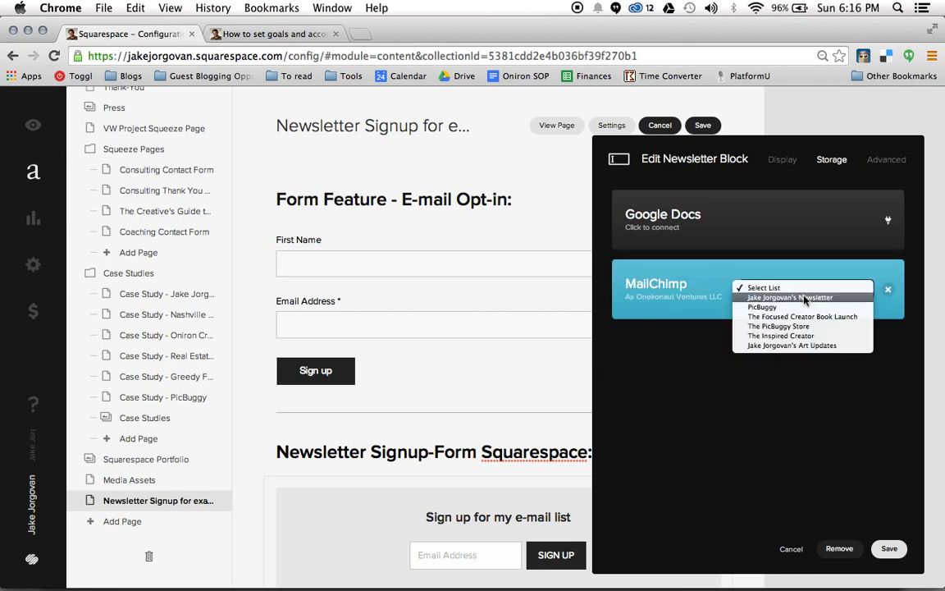
{"action": "left_click", "coordinate": [804, 297]}
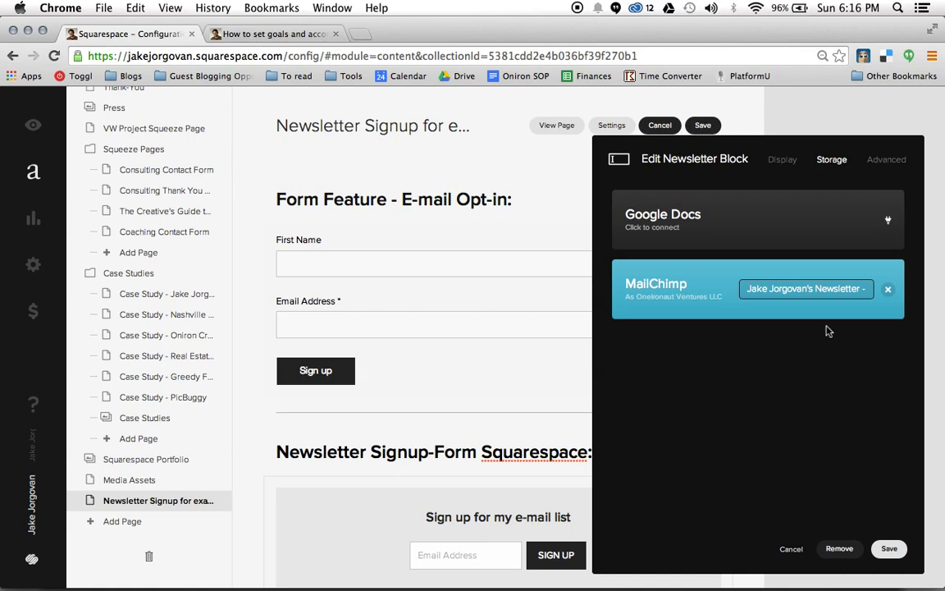
Change the newsletter block's submit button label to "Submit" and then to "Sign up"
{"action": "left_click", "coordinate": [891, 169]}
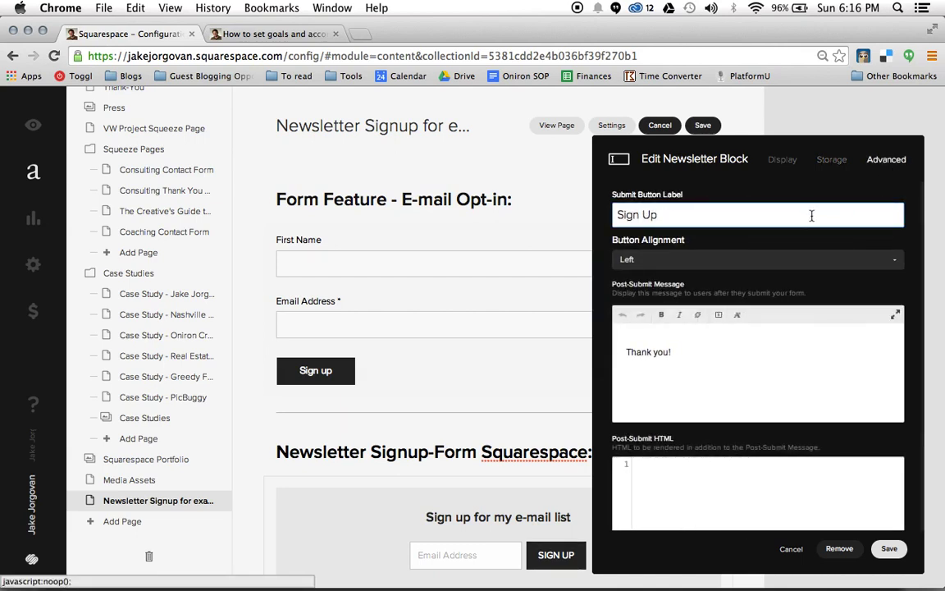
{"action": "triple_click", "coordinate": [706, 222]}
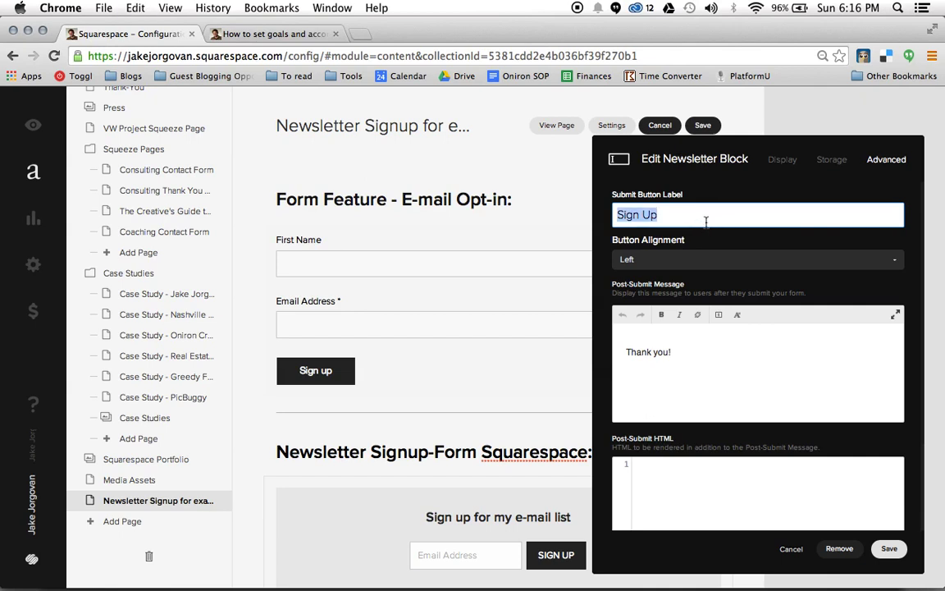
{"action": "type", "text": "Submit"}
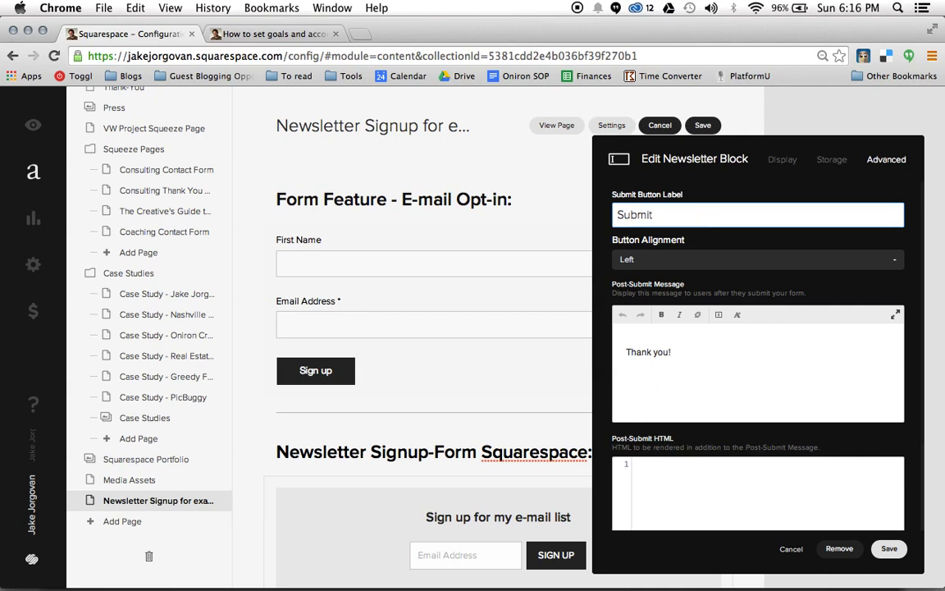
{"action": "key", "text": "super+a"}
{"action": "type", "text": "Sign up"}
Try the Right button alignment for the newsletter block and set it back to Left
{"action": "left_click", "coordinate": [777, 261]}
{"action": "left_click", "coordinate": [772, 276]}
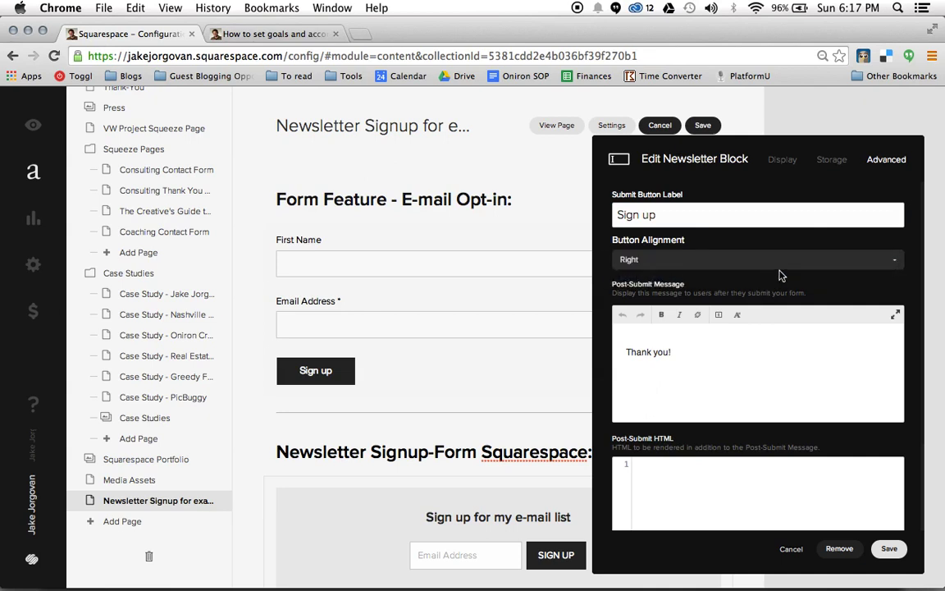
{"action": "left_click", "coordinate": [785, 268]}
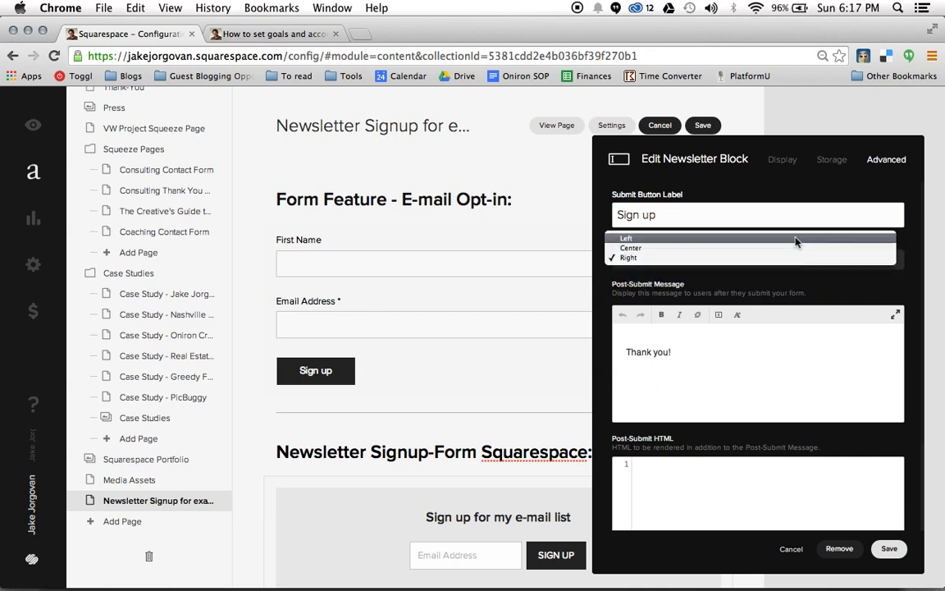
{"action": "left_click", "coordinate": [791, 260]}
{"action": "left_click", "coordinate": [788, 259]}
{"action": "left_click", "coordinate": [787, 228]}
Set the newsletter block's post-submit message to "Thank you for signing up!" and save the block
{"action": "left_click", "coordinate": [787, 353]}
{"action": "key", "text": "super+a"}
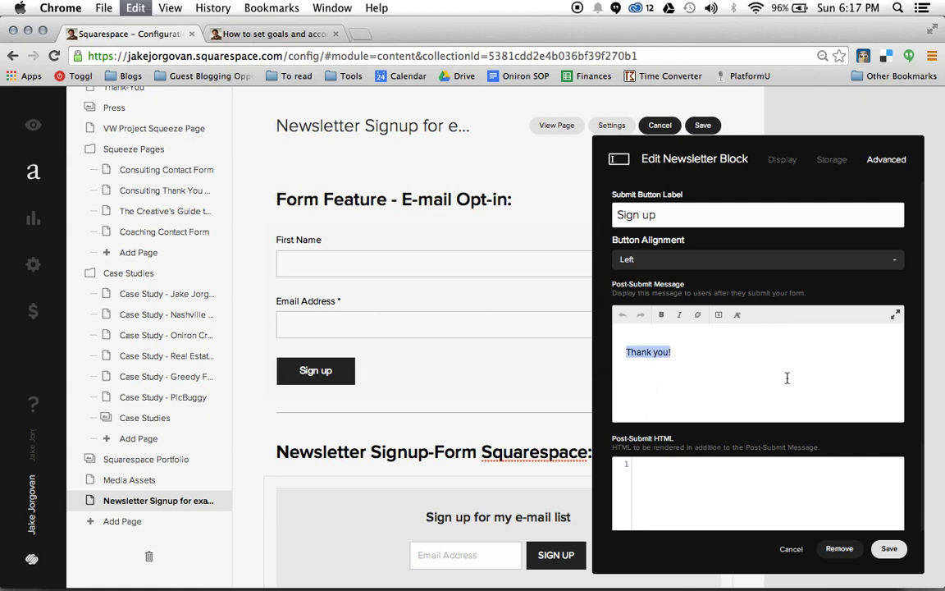
{"action": "type", "text": "Thank you "}
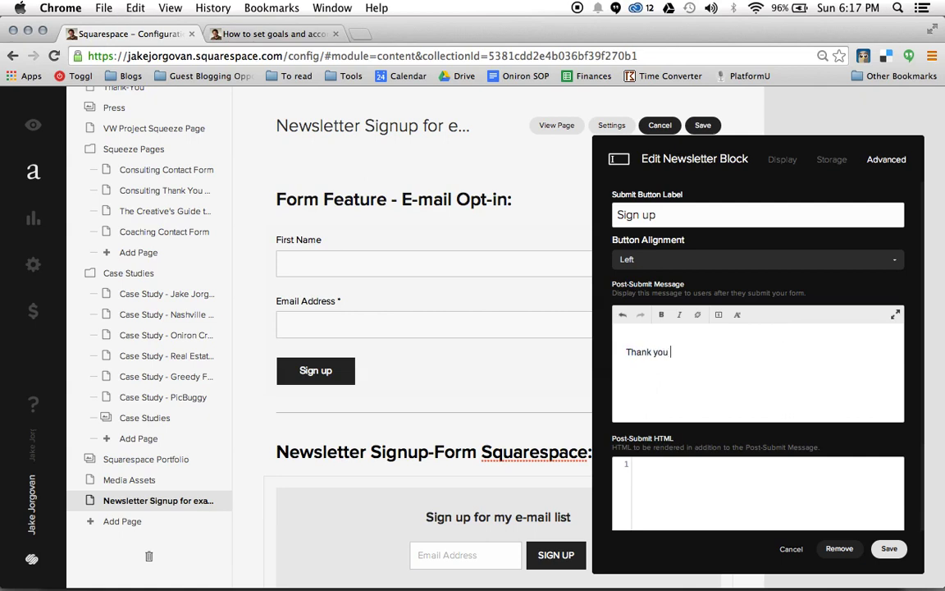
{"action": "type", "text": "for signign up!"}
{"action": "double_click", "coordinate": [697, 352]}
{"action": "type", "text": "signing"}
{"action": "left_click", "coordinate": [889, 548]}
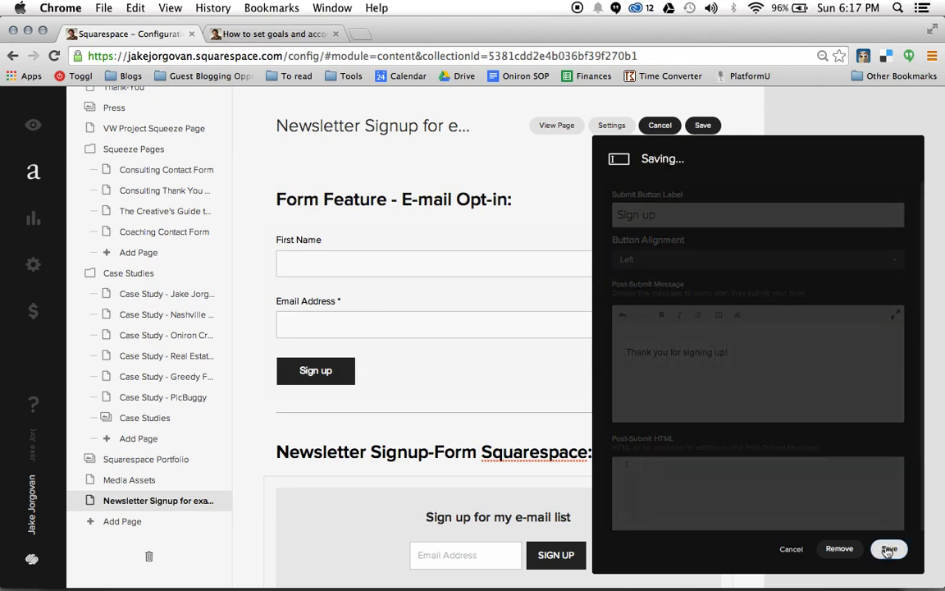
Save the page and view it on the live site to compare the custom form with the newsletter block
{"action": "scroll", "coordinate": [690, 352], "scroll_direction": "down", "scroll_amount": 2}
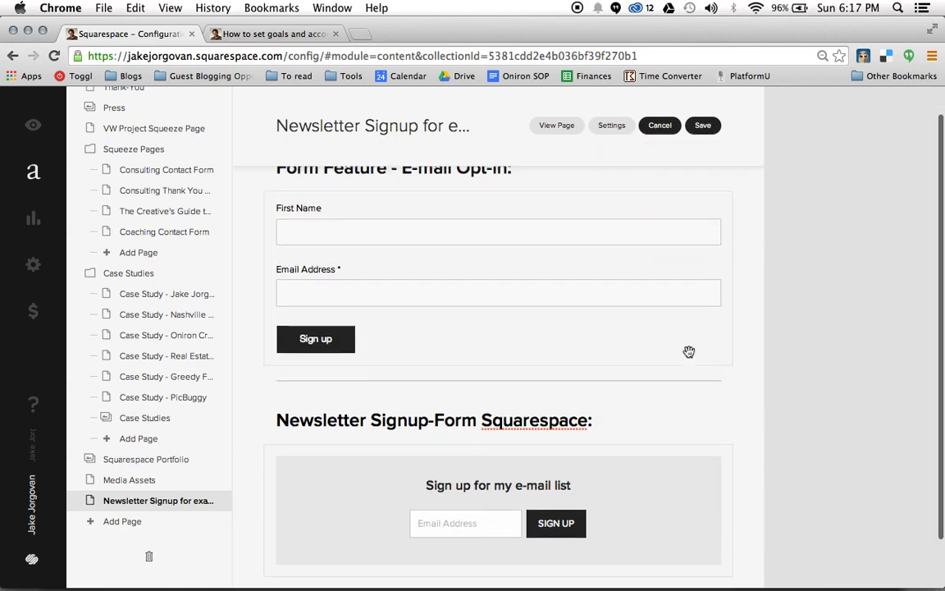
{"action": "scroll", "coordinate": [689, 351], "scroll_direction": "up", "scroll_amount": 2}
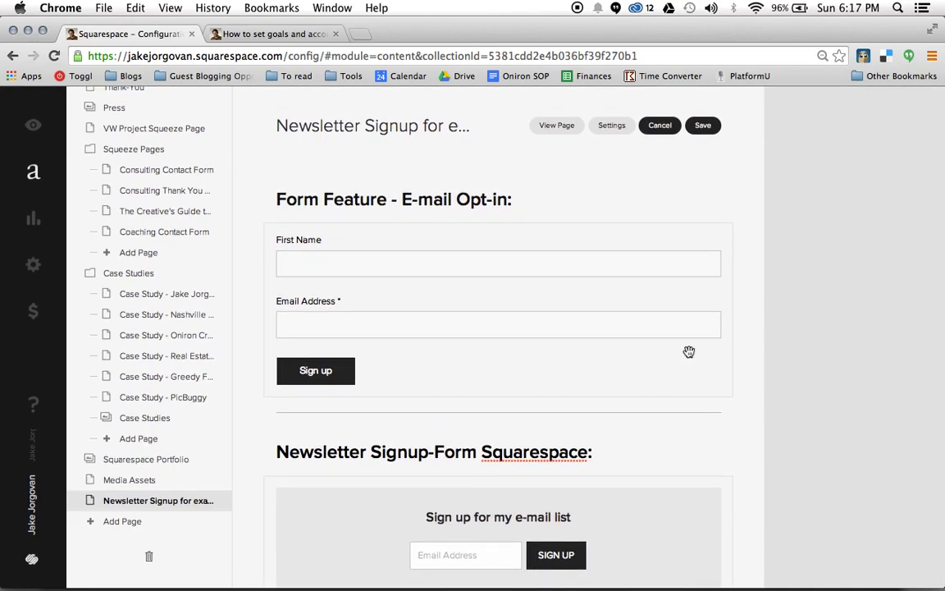
{"action": "left_click", "coordinate": [713, 129]}
{"action": "left_click", "coordinate": [654, 128]}
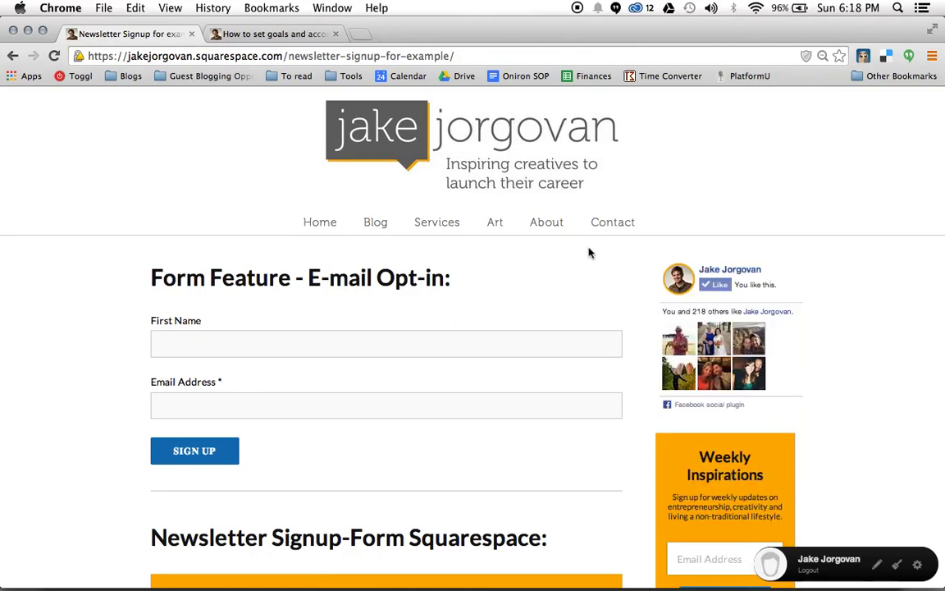
{"action": "scroll", "coordinate": [588, 251], "scroll_direction": "down", "scroll_amount": 5}
{"action": "scroll", "coordinate": [589, 251], "scroll_direction": "up", "scroll_amount": 5}
{"action": "scroll", "coordinate": [589, 251], "scroll_direction": "down", "scroll_amount": 5}
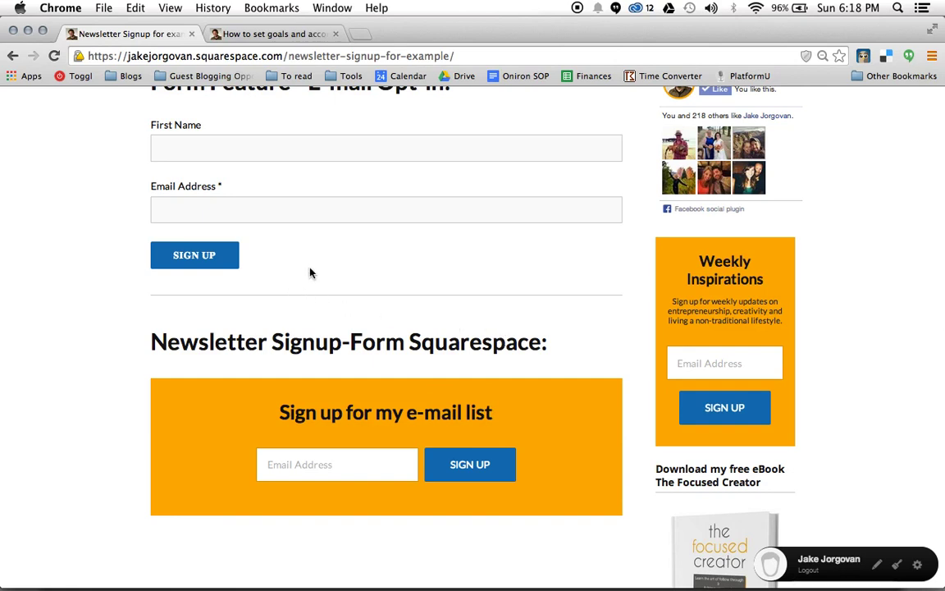
{"action": "scroll", "coordinate": [887, 452], "scroll_direction": "up", "scroll_amount": 2}
{"action": "scroll", "coordinate": [887, 451], "scroll_direction": "down", "scroll_amount": 1}
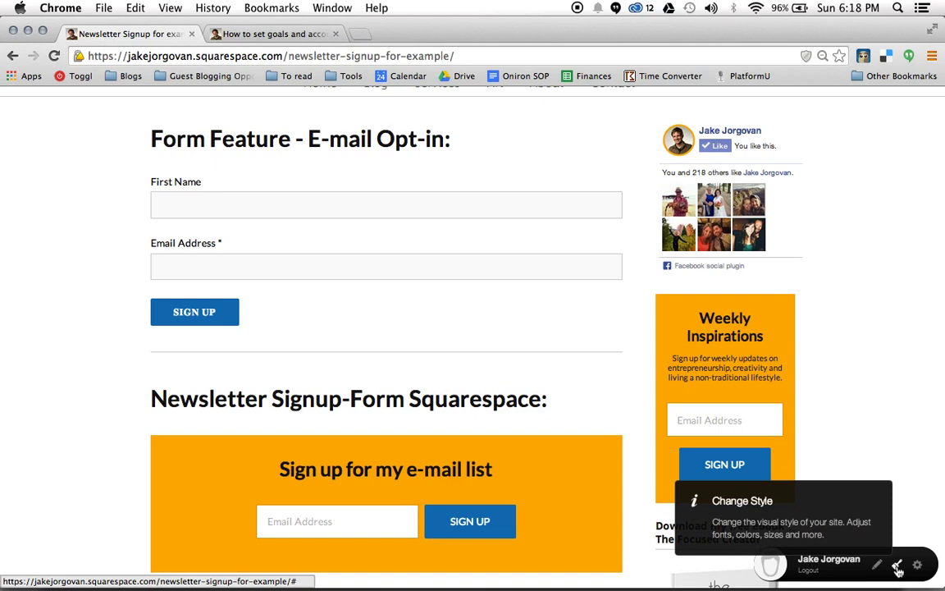
Enter Style mode and select the newsletter block on the page to bring up its style options
{"action": "left_click", "coordinate": [897, 566]}
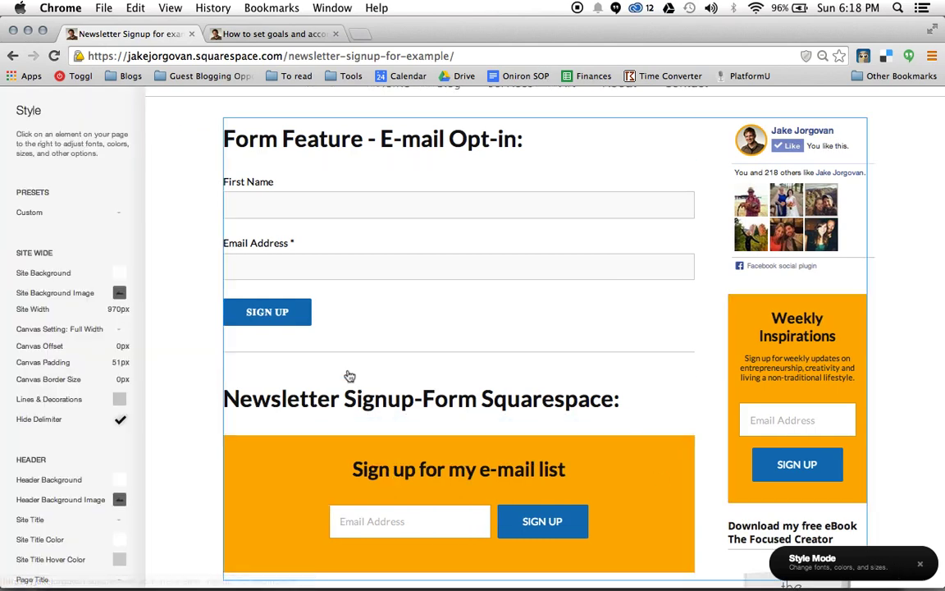
{"action": "scroll", "coordinate": [87, 230], "scroll_direction": "down", "scroll_amount": 1}
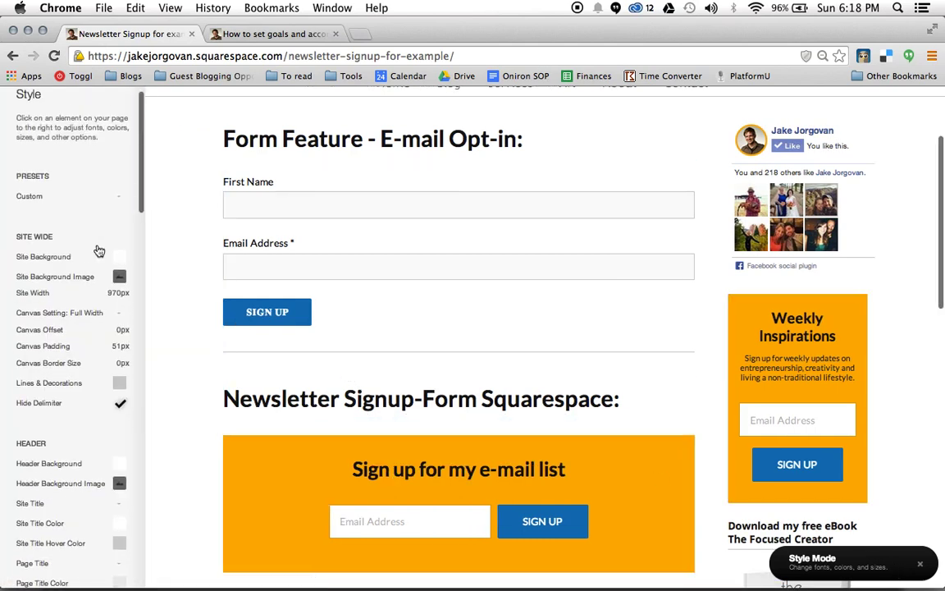
{"action": "left_click", "coordinate": [248, 475]}
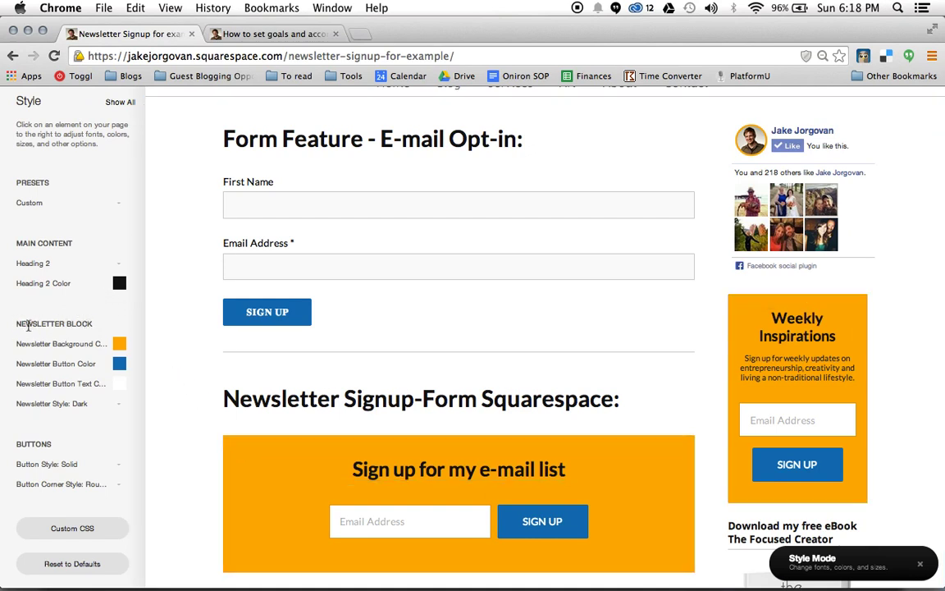
{"action": "left_click_drag", "start_coordinate": [15, 323], "coordinate": [103, 326]}
{"action": "left_click", "coordinate": [101, 328]}
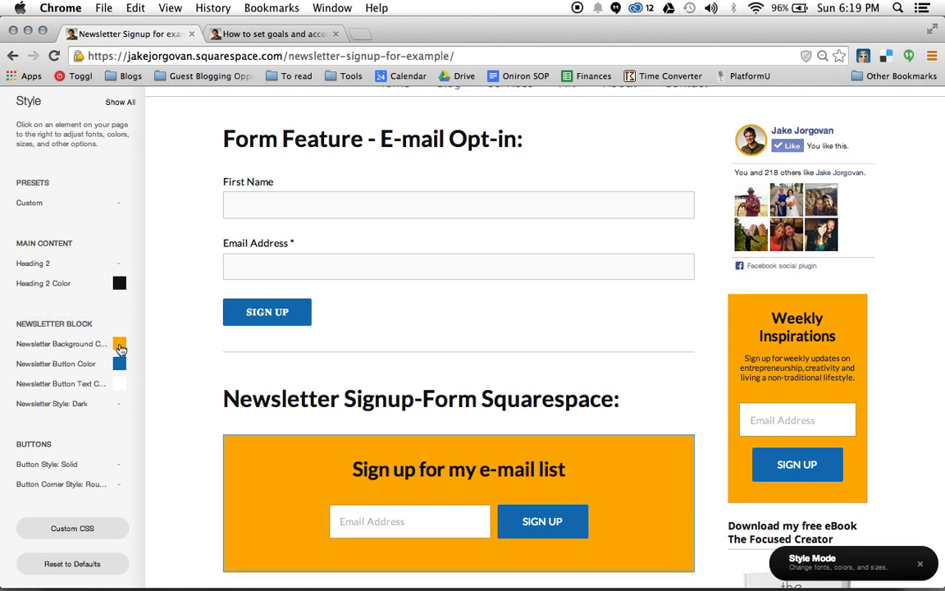
Try crimson #bd0048 as the newsletter block's background color and set it back to #ffae2d
{"action": "left_click", "coordinate": [120, 345]}
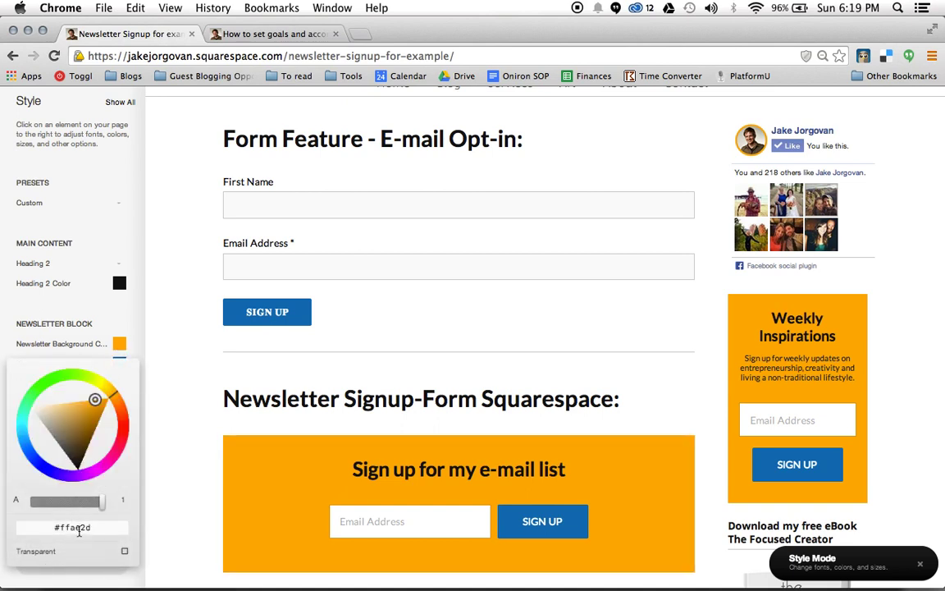
{"action": "left_click", "coordinate": [120, 346]}
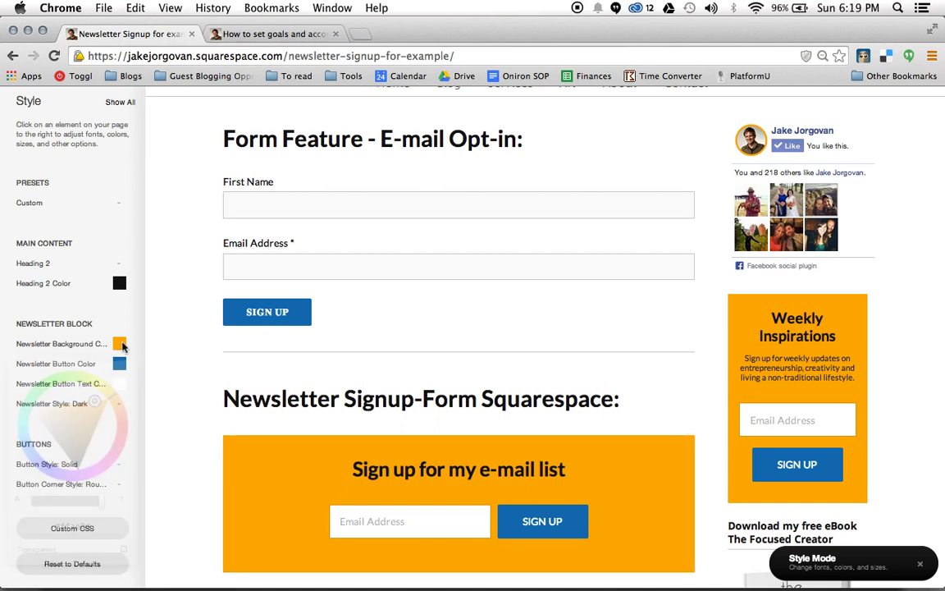
{"action": "left_click", "coordinate": [120, 345]}
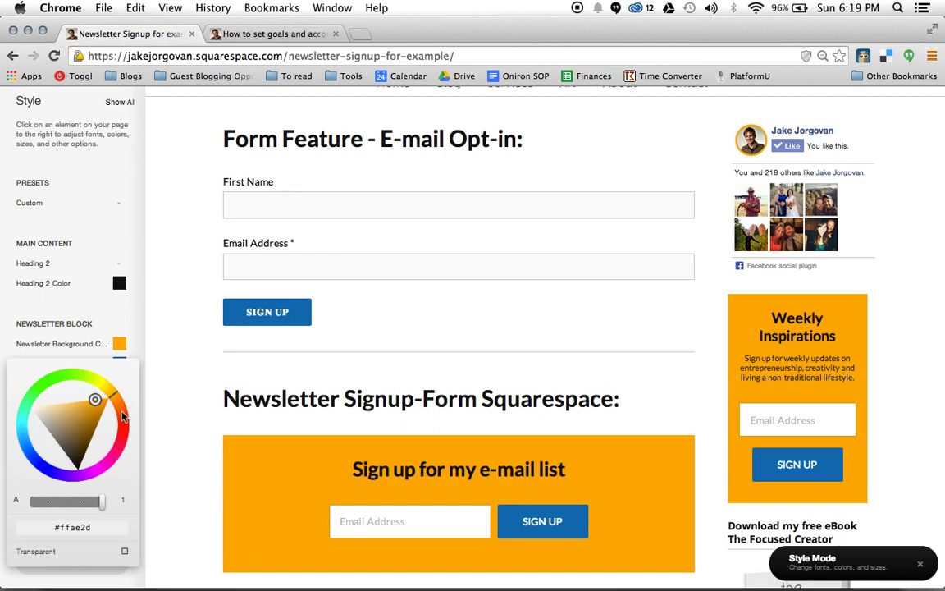
{"action": "mouse_move", "coordinate": [120, 427]}
{"action": "left_mouse_down"}
{"action": "mouse_move", "coordinate": [120, 417]}
{"action": "mouse_move", "coordinate": [123, 445]}
{"action": "left_mouse_up"}
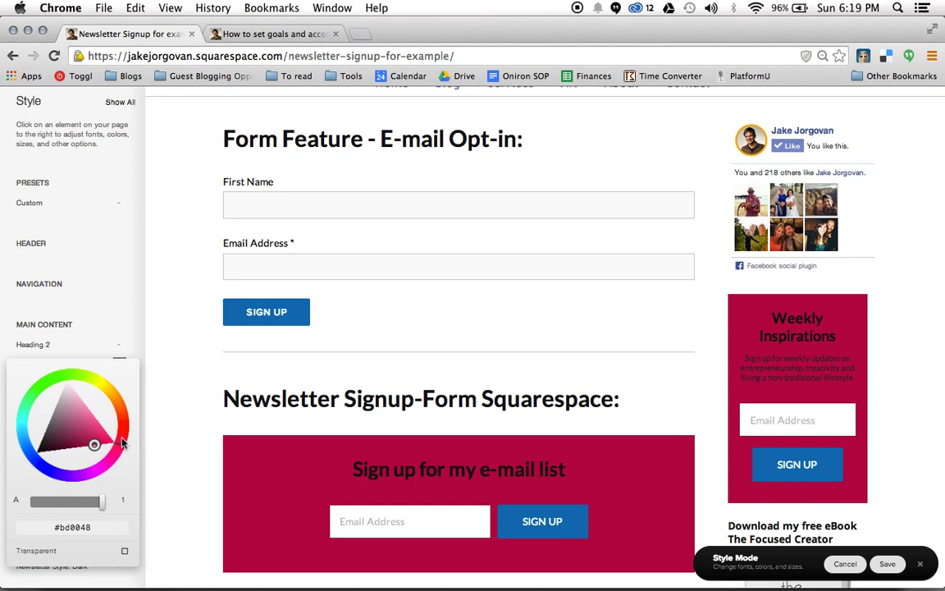
{"action": "triple_click", "coordinate": [79, 519]}
{"action": "type", "text": "#ffae2d"}
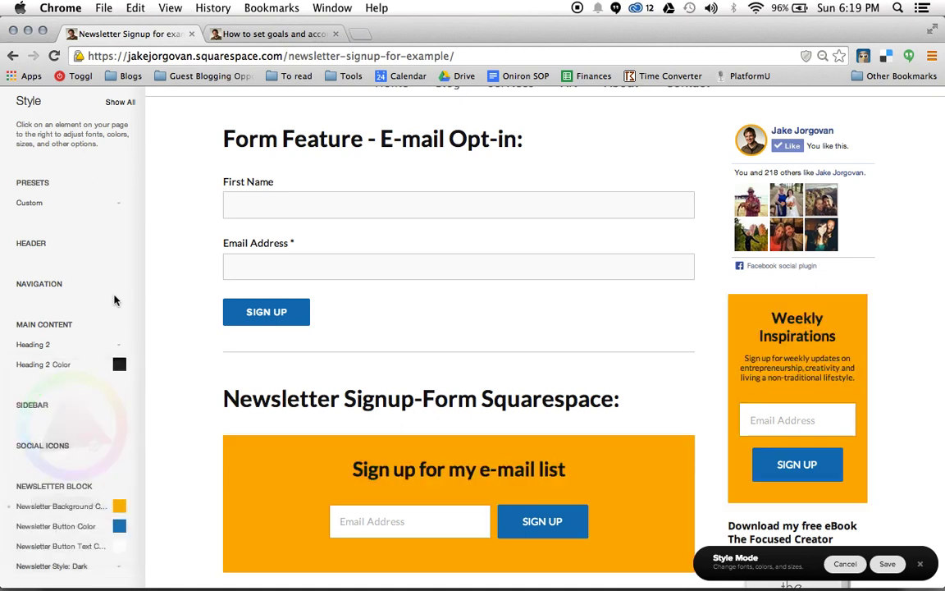
{"action": "left_click", "coordinate": [114, 295]}
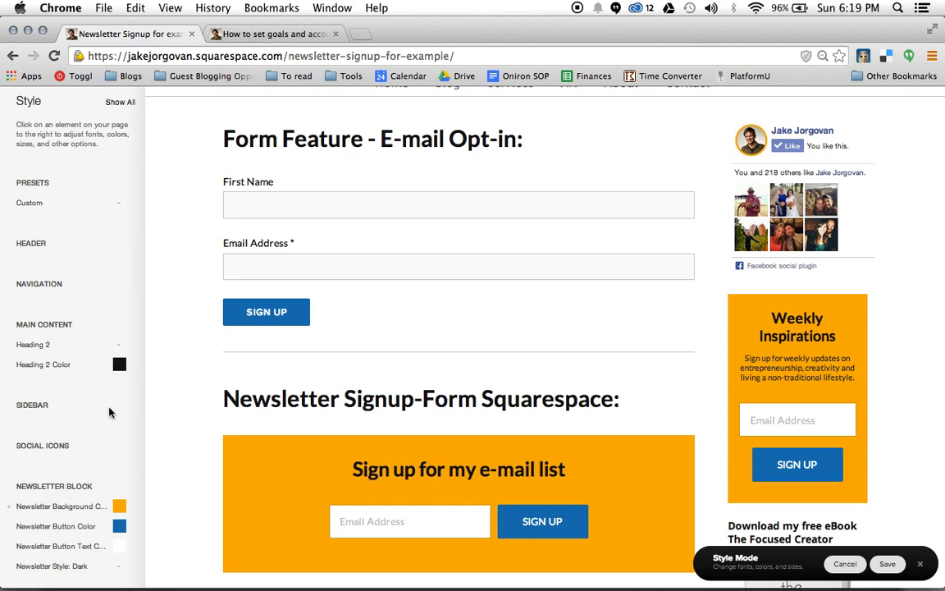
Change the newsletter block's button color to dark red #b30036
{"action": "left_click", "coordinate": [121, 530]}
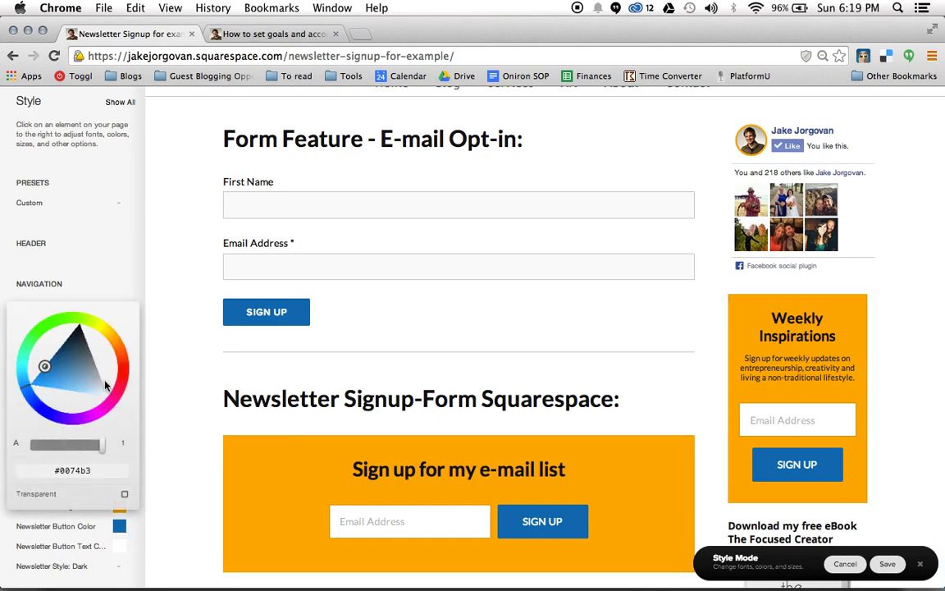
{"action": "left_click_drag", "start_coordinate": [120, 377], "coordinate": [122, 387]}
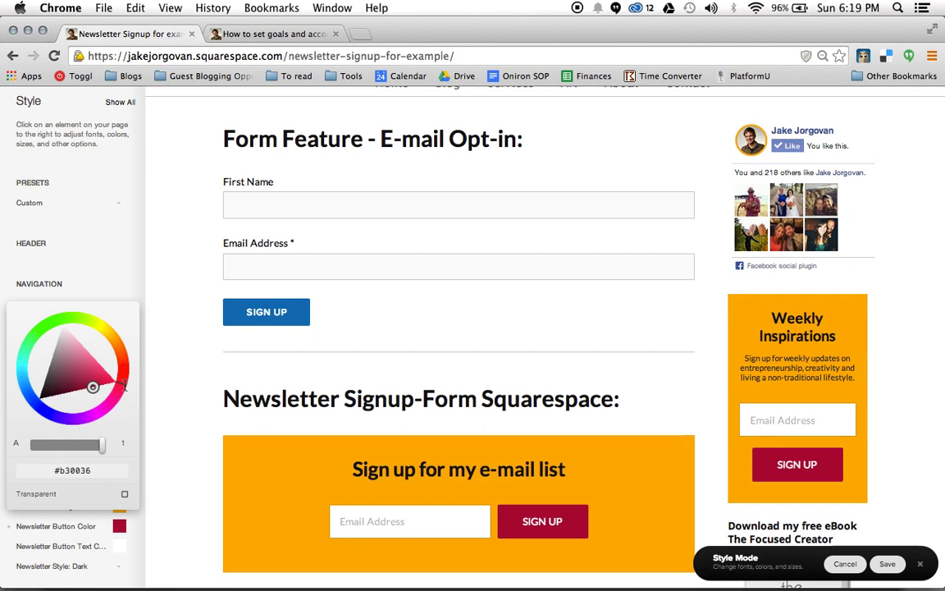
{"action": "double_click", "coordinate": [86, 470]}
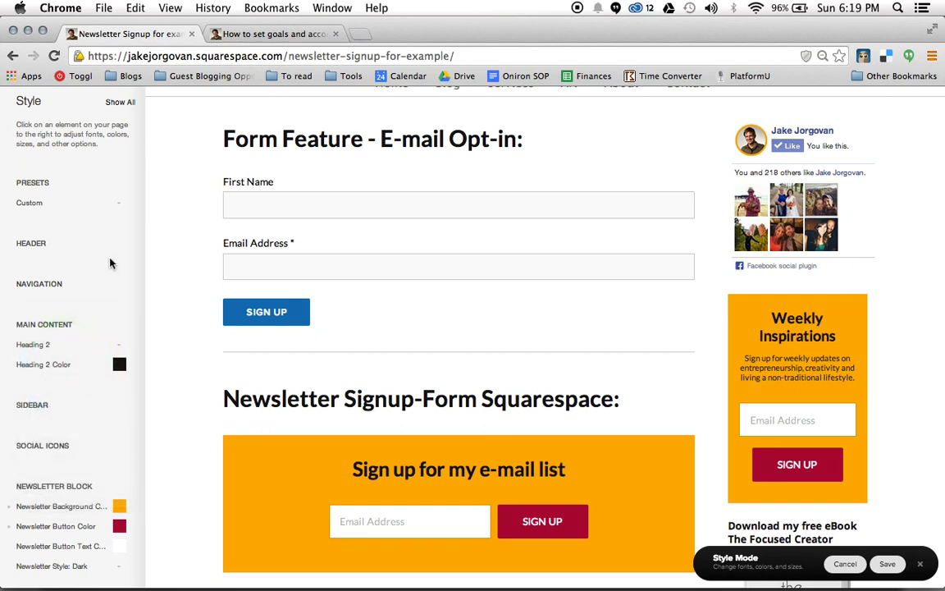
Try the Light newsletter style to compare its text with the Dark one, and set the style back to Dark
{"action": "scroll", "coordinate": [88, 447], "scroll_direction": "down", "scroll_amount": 3}
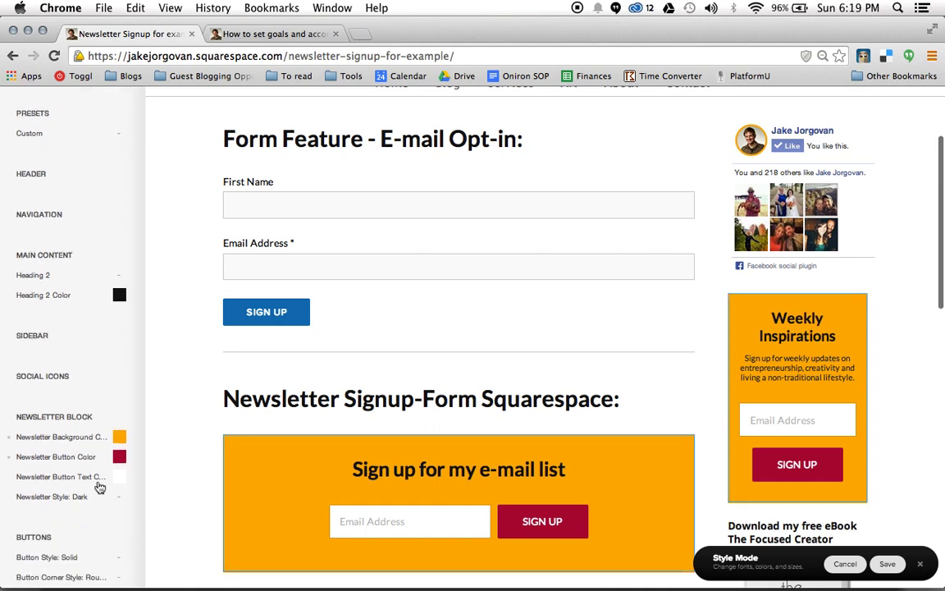
{"action": "left_click", "coordinate": [98, 484]}
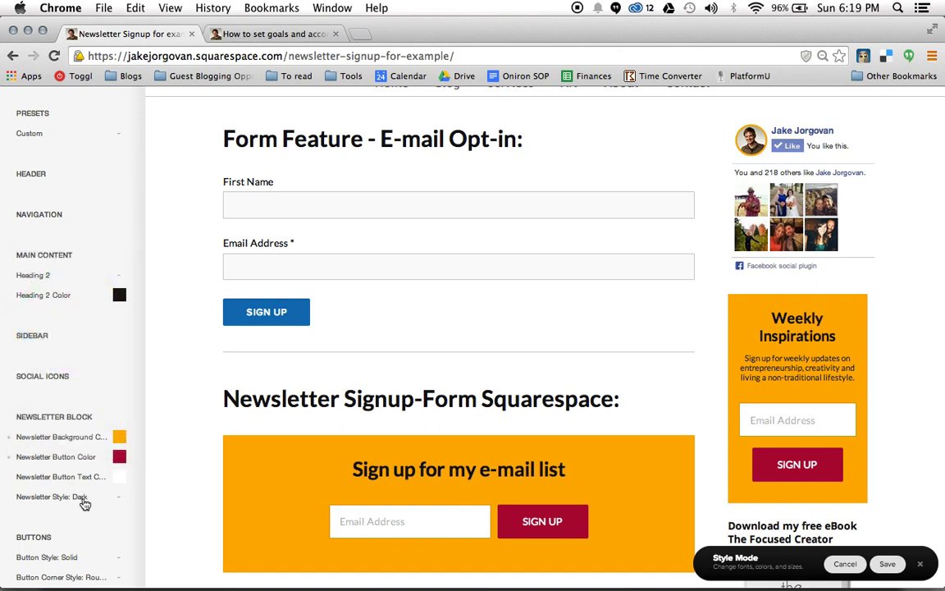
{"action": "left_click", "coordinate": [84, 498]}
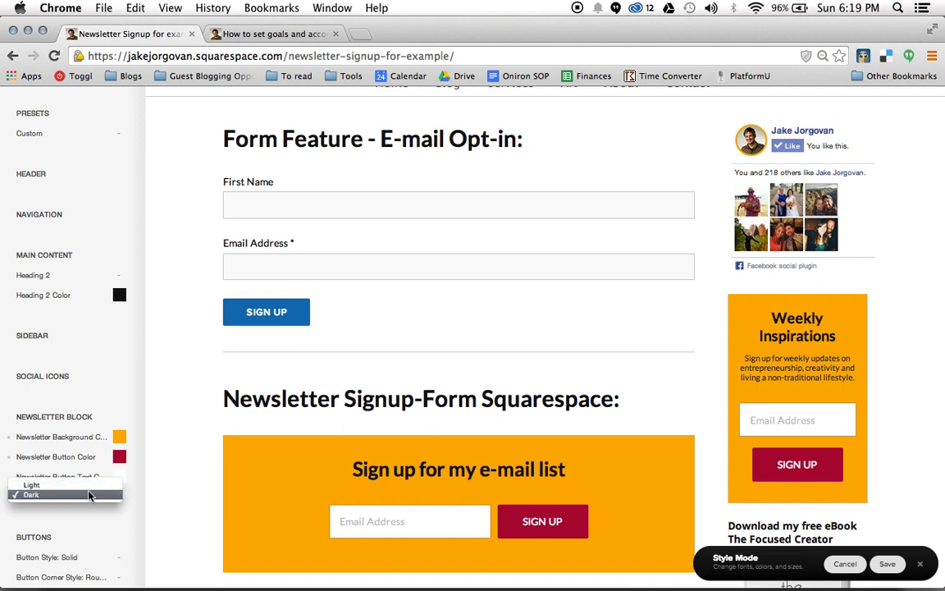
{"action": "left_click", "coordinate": [89, 487]}
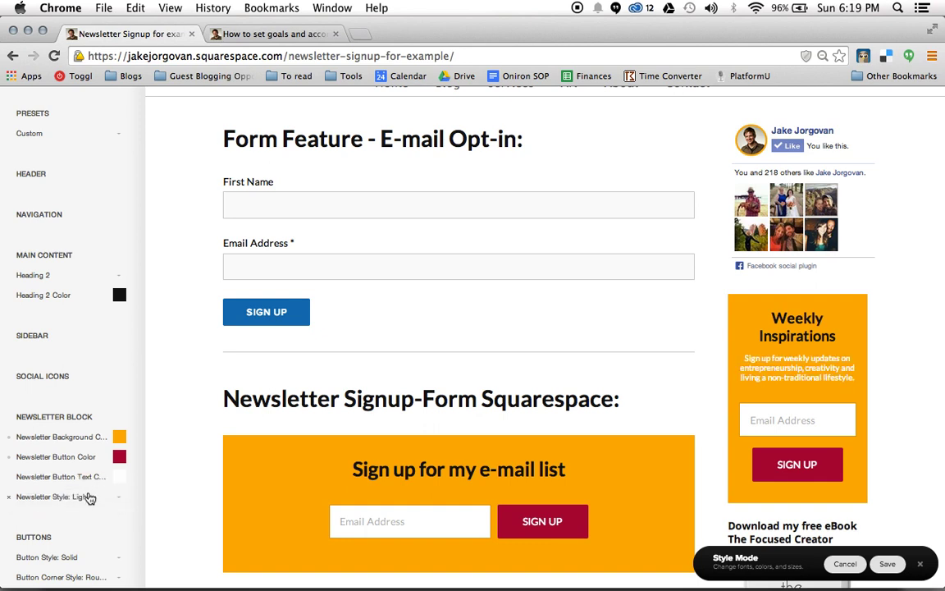
{"action": "left_click", "coordinate": [87, 501]}
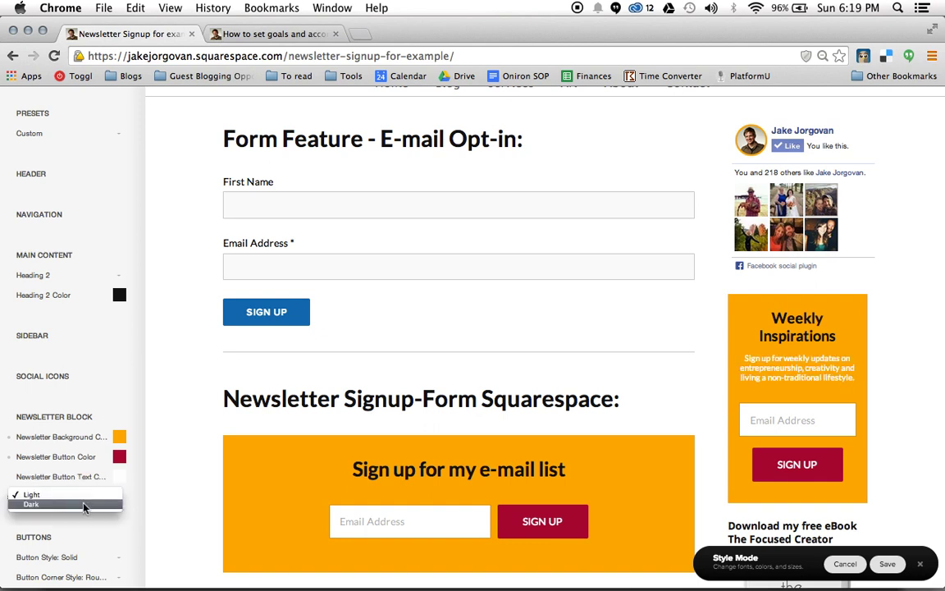
{"action": "left_click", "coordinate": [83, 506]}
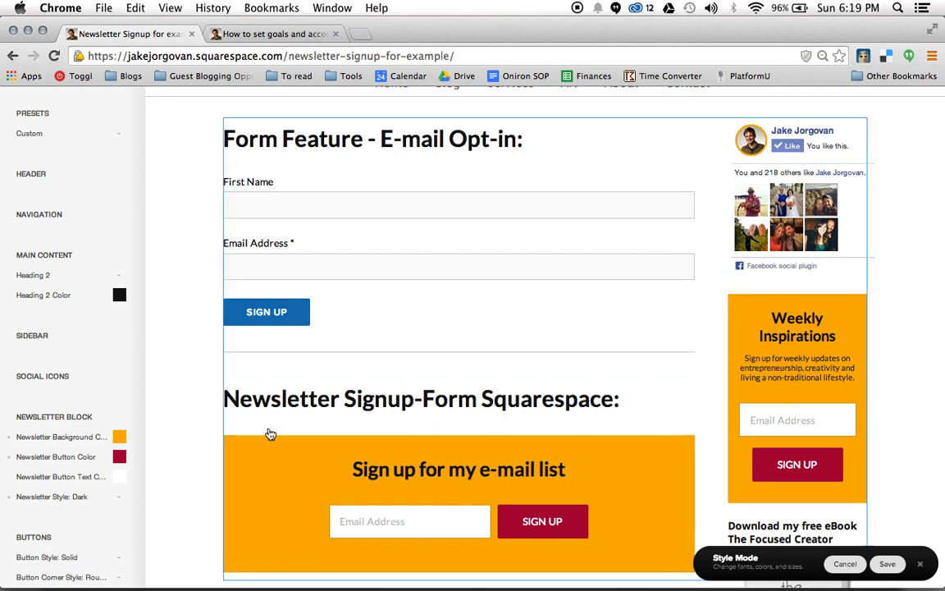
{"action": "left_click", "coordinate": [94, 496]}
{"action": "left_click", "coordinate": [93, 493]}
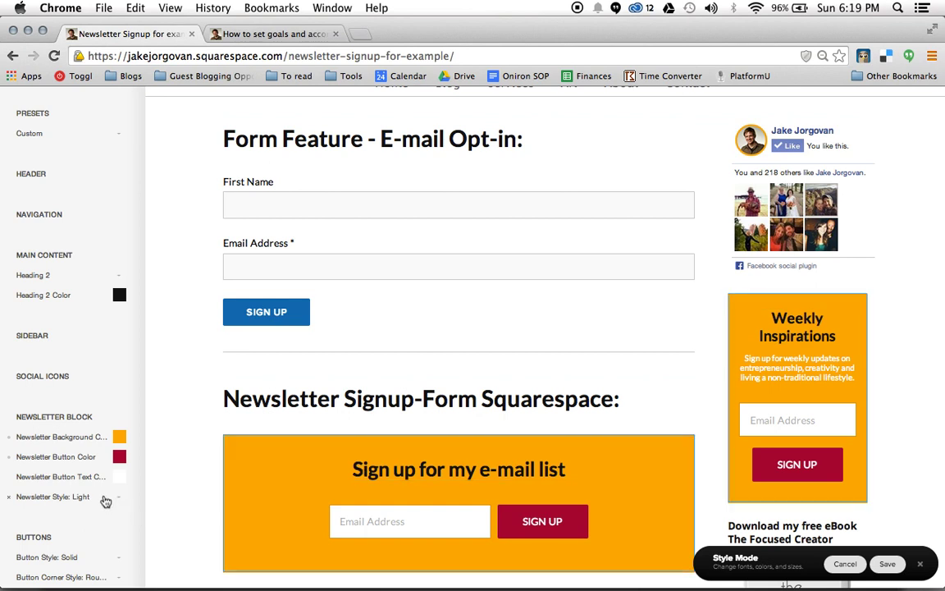
{"action": "left_click", "coordinate": [105, 499]}
{"action": "left_click", "coordinate": [99, 505]}
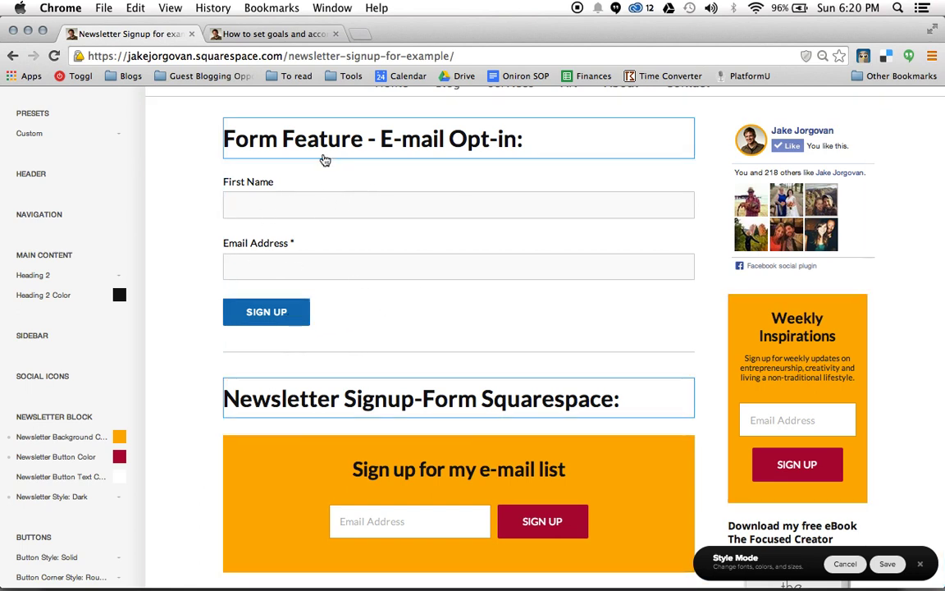
Select the custom form's Sign Up button on the page to bring up its button style options
{"action": "left_click", "coordinate": [310, 320]}
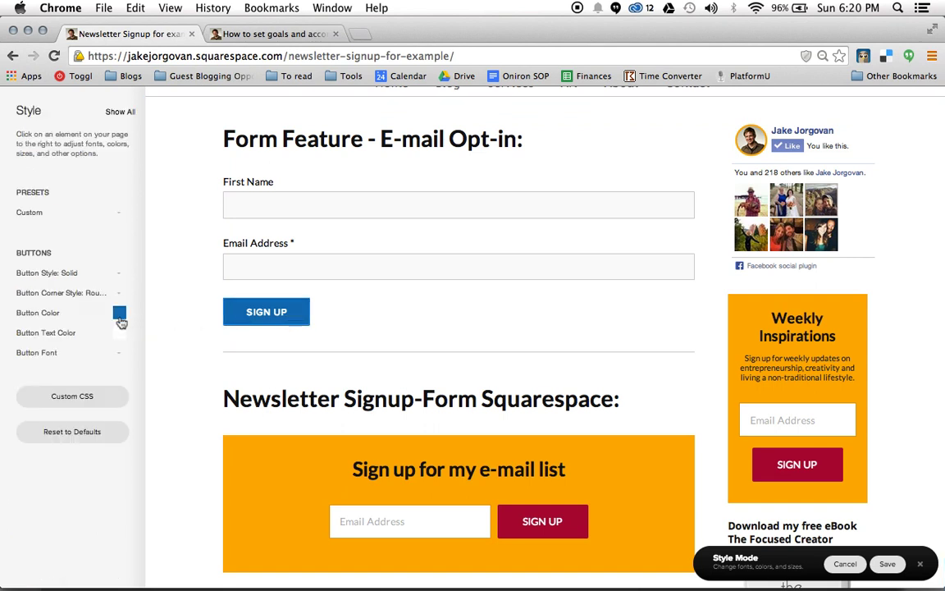